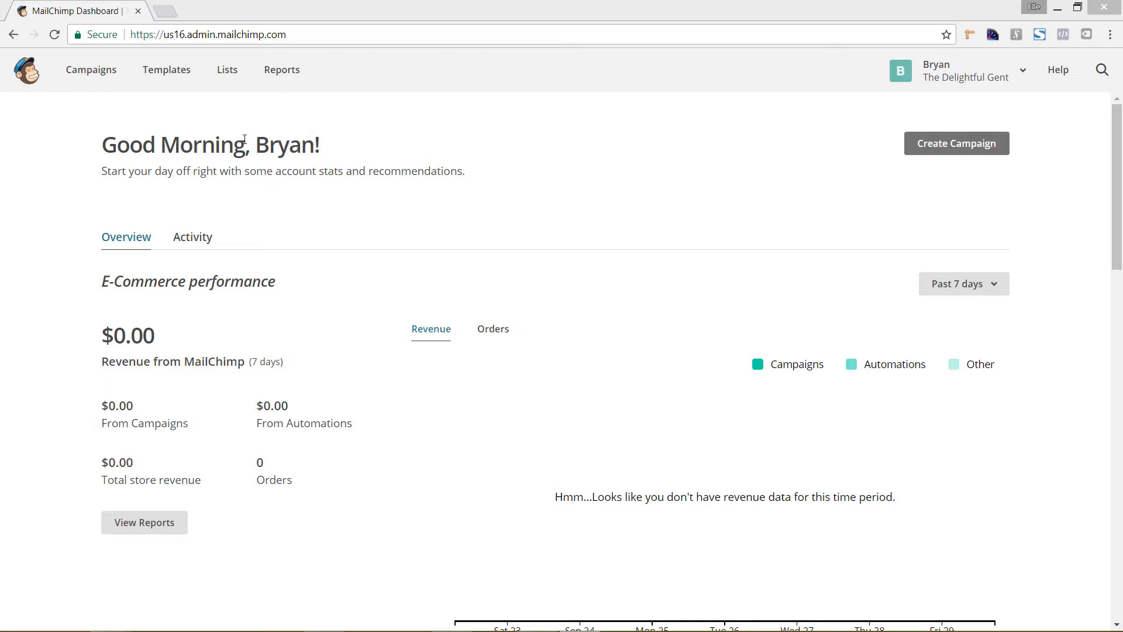
Step: Start a new email campaign and choose the Automated email type
{"action": "left_click", "coordinate": [87, 80]}
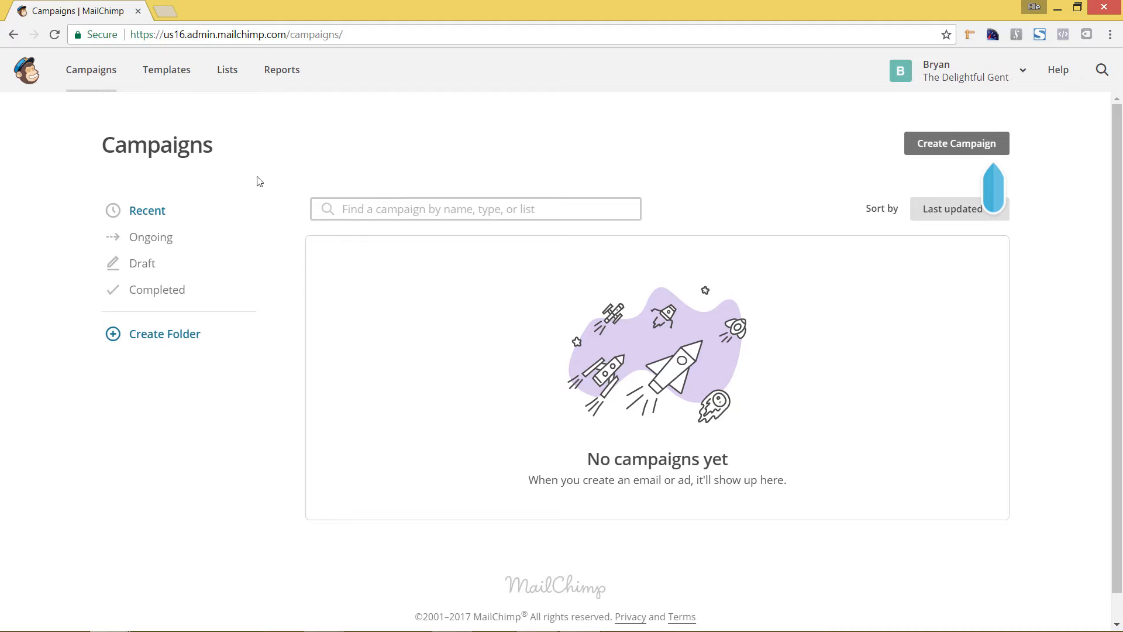
{"action": "left_click", "coordinate": [958, 146]}
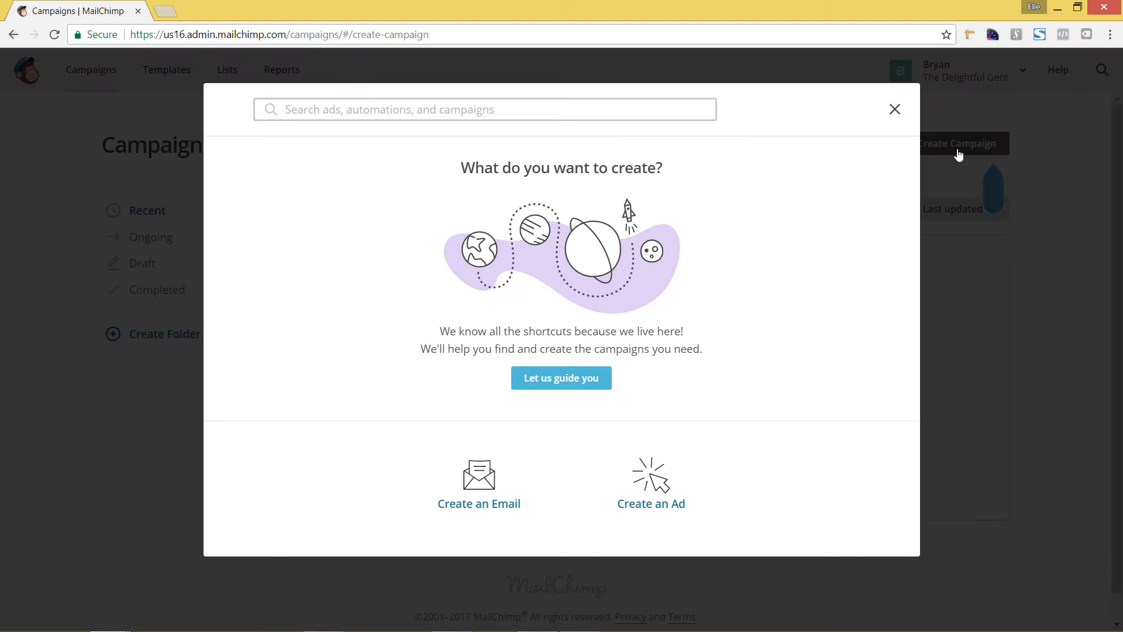
{"action": "left_click", "coordinate": [478, 499]}
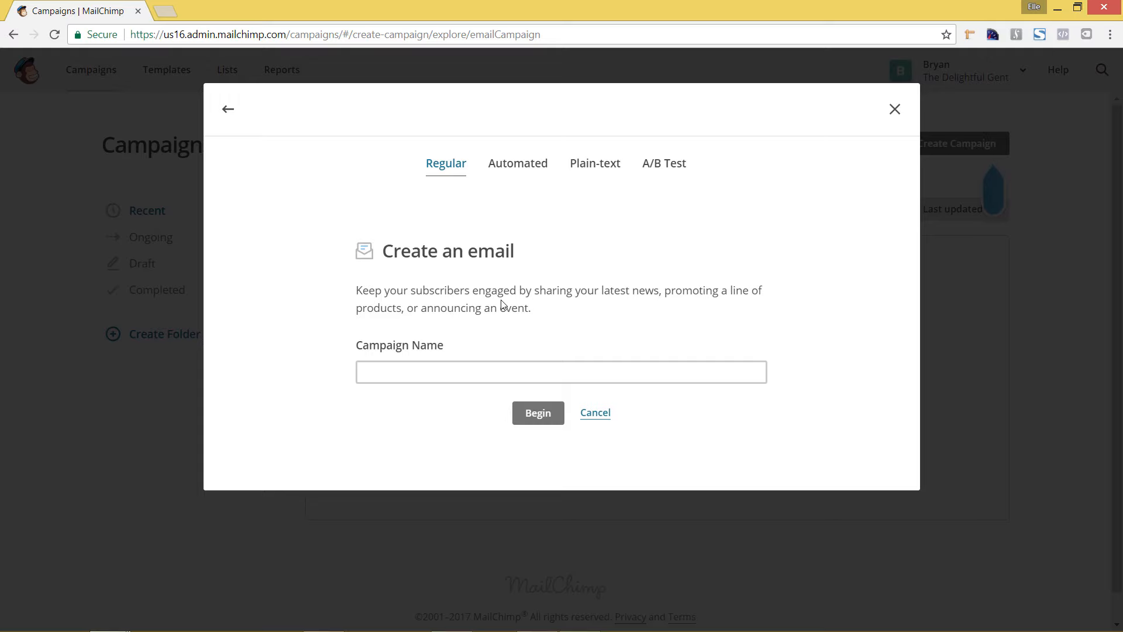
{"action": "left_click", "coordinate": [516, 171]}
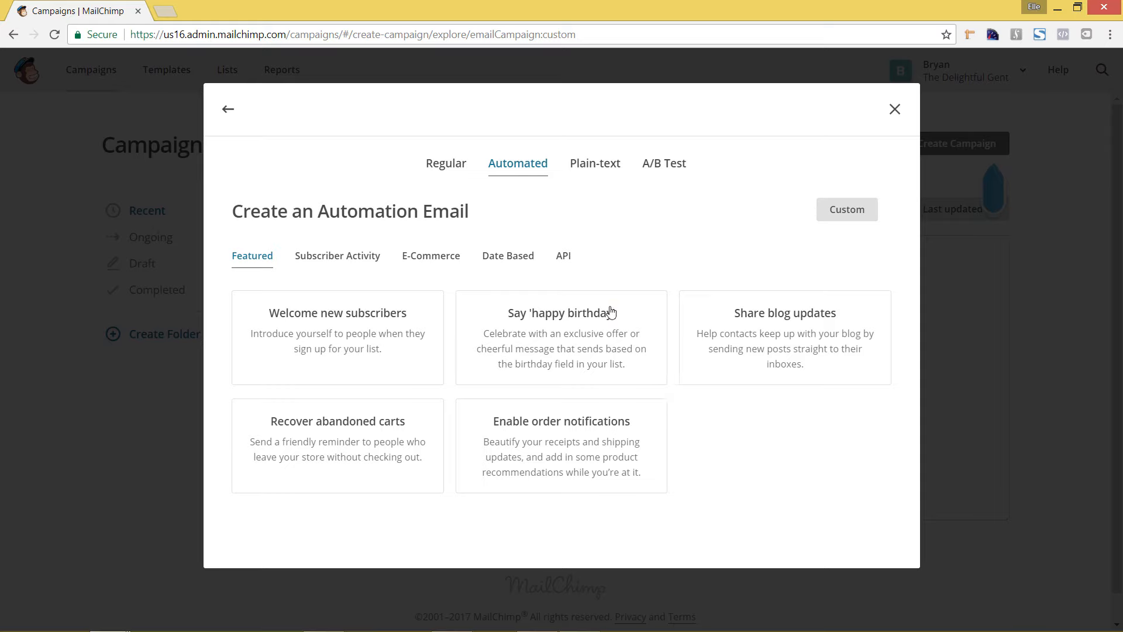
Step: Browse the e-commerce and subscriber activity automations, and choose the Recover abandoned carts automation
{"action": "left_click", "coordinate": [435, 267]}
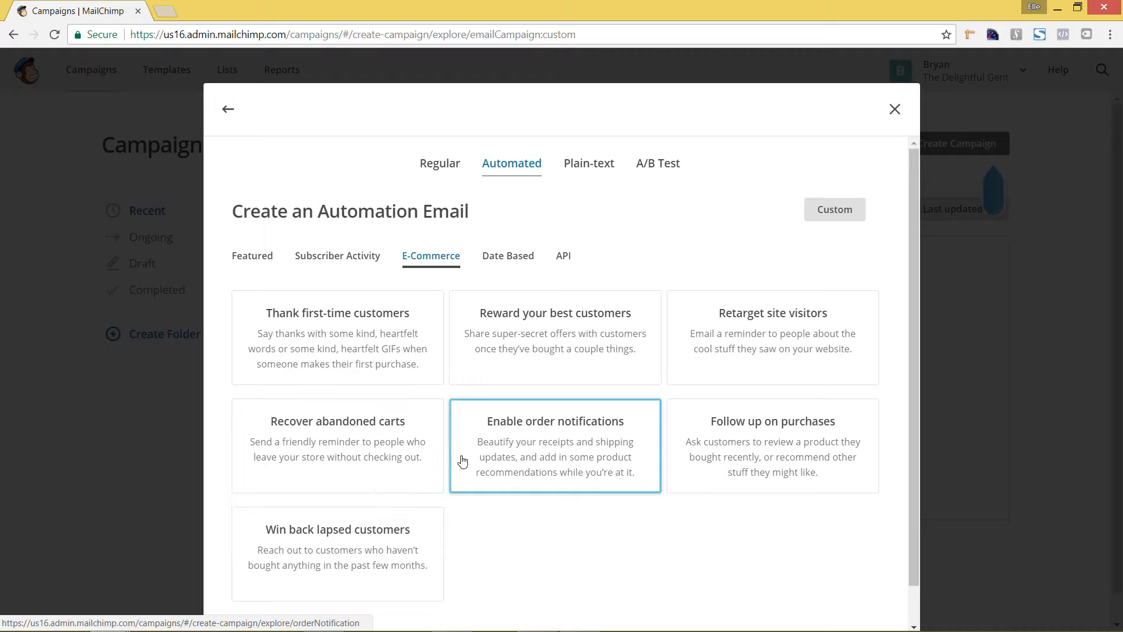
{"action": "left_click", "coordinate": [358, 255]}
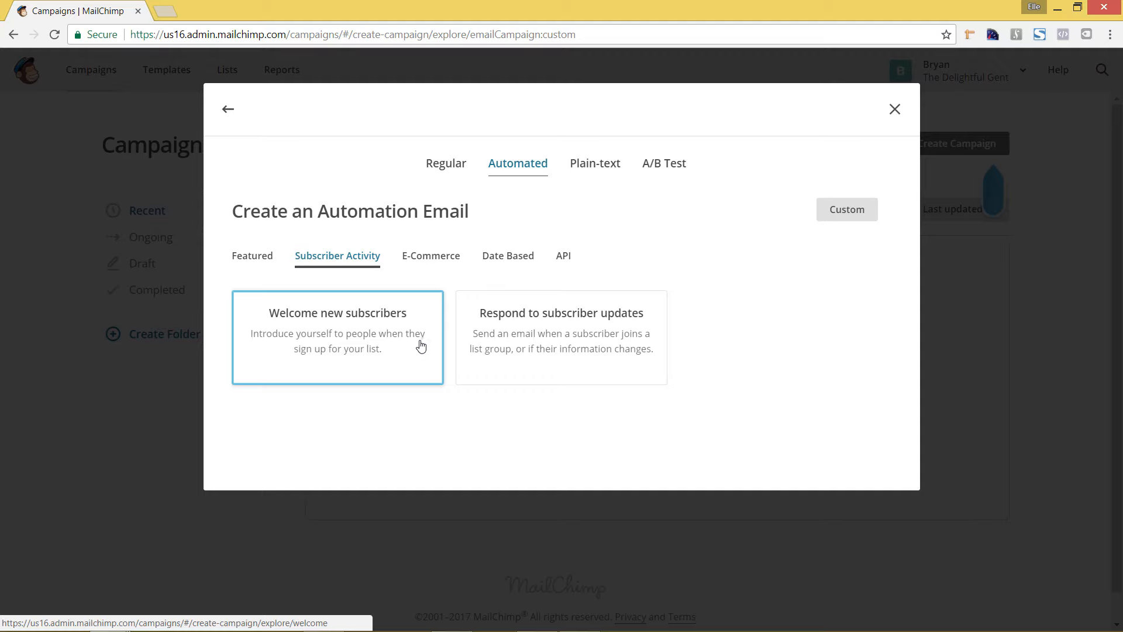
{"action": "left_click", "coordinate": [433, 265]}
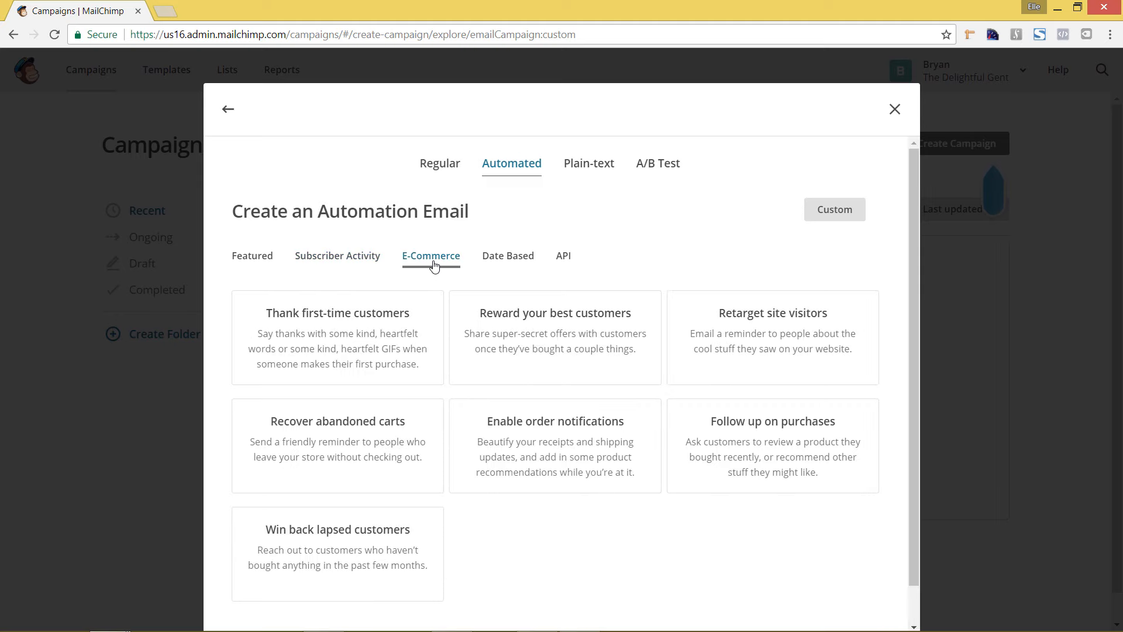
{"action": "left_click", "coordinate": [355, 468]}
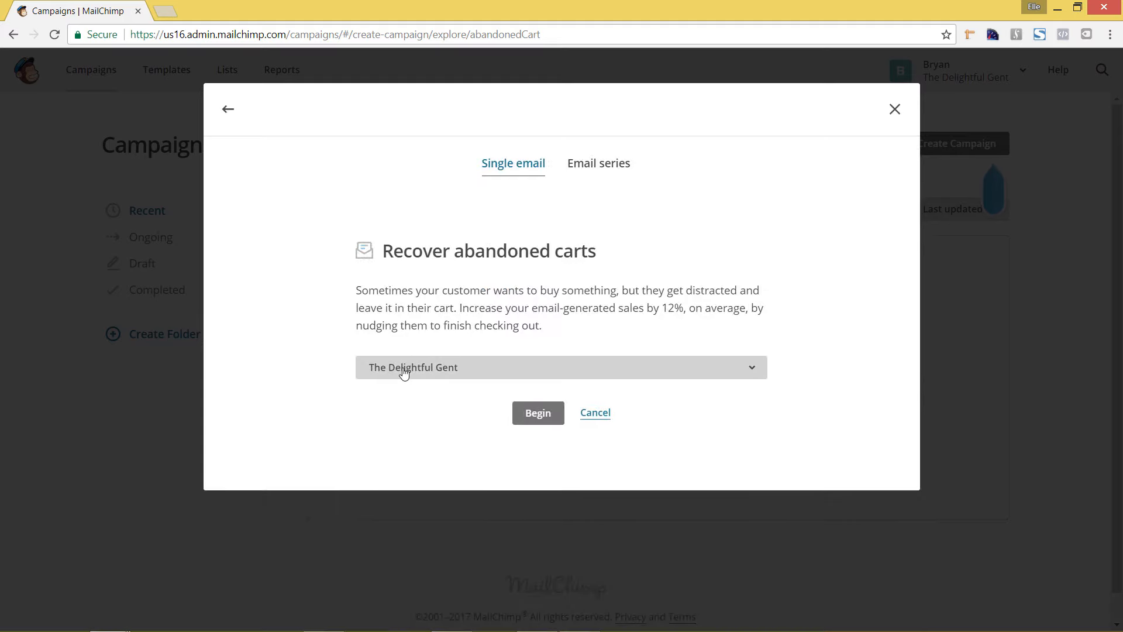
Step: Begin the single-email abandoned cart automation for The Delightful Gent store
{"action": "left_click", "coordinate": [455, 378]}
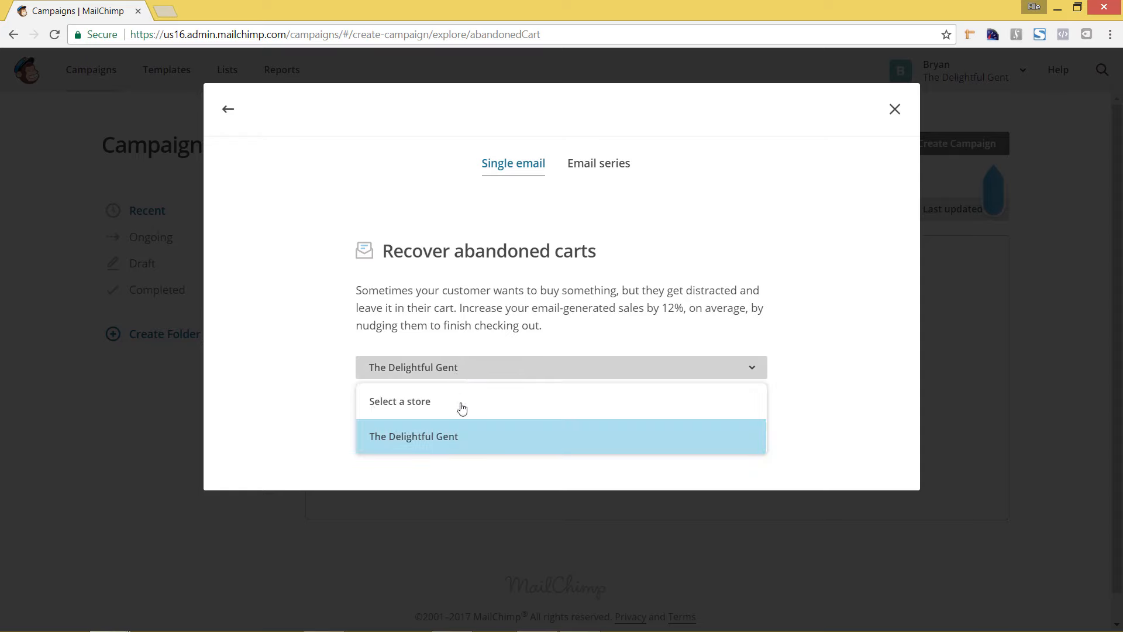
{"action": "left_click", "coordinate": [298, 381]}
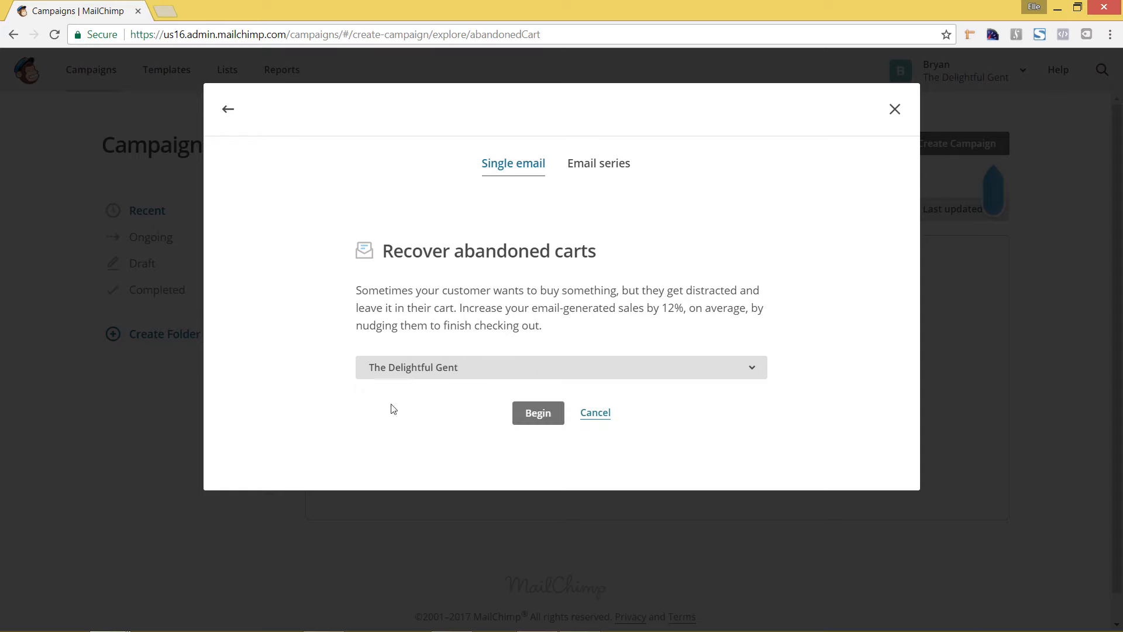
{"action": "left_click", "coordinate": [546, 414]}
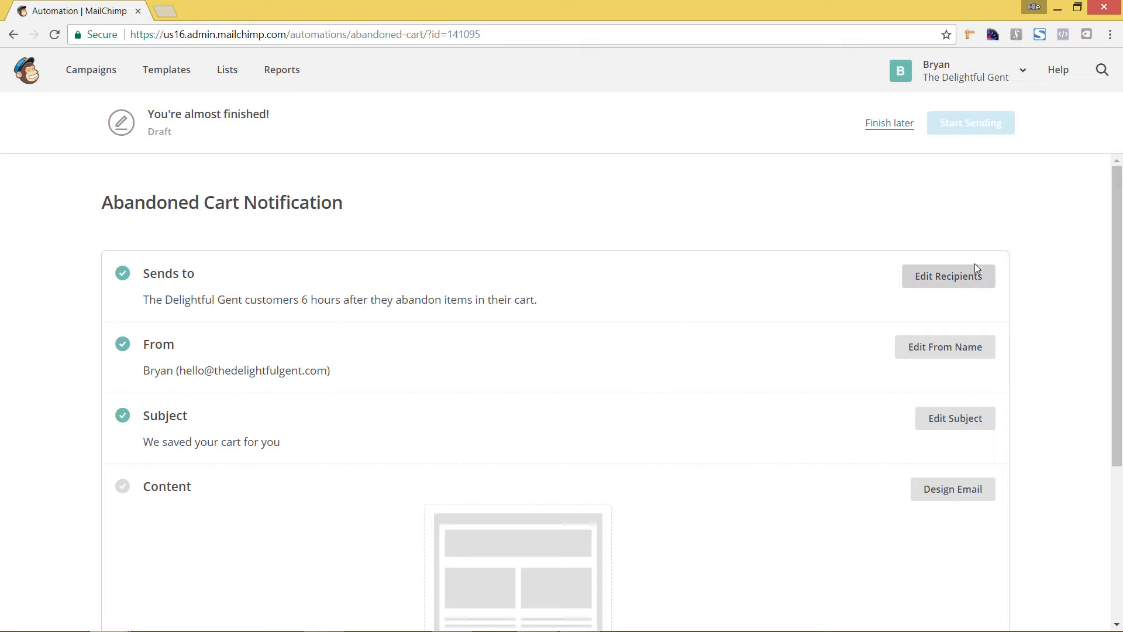
Step: Set the notification to send 1 hour after customers abandon items in their cart, and save the recipients setting
{"action": "left_click", "coordinate": [932, 289]}
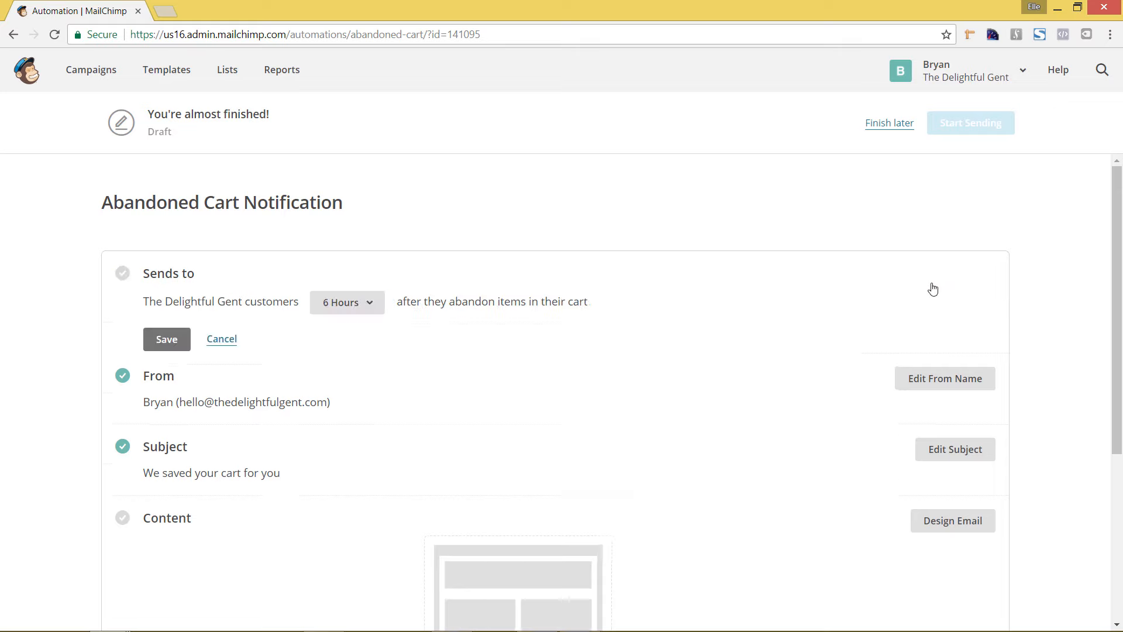
{"action": "left_click", "coordinate": [363, 313]}
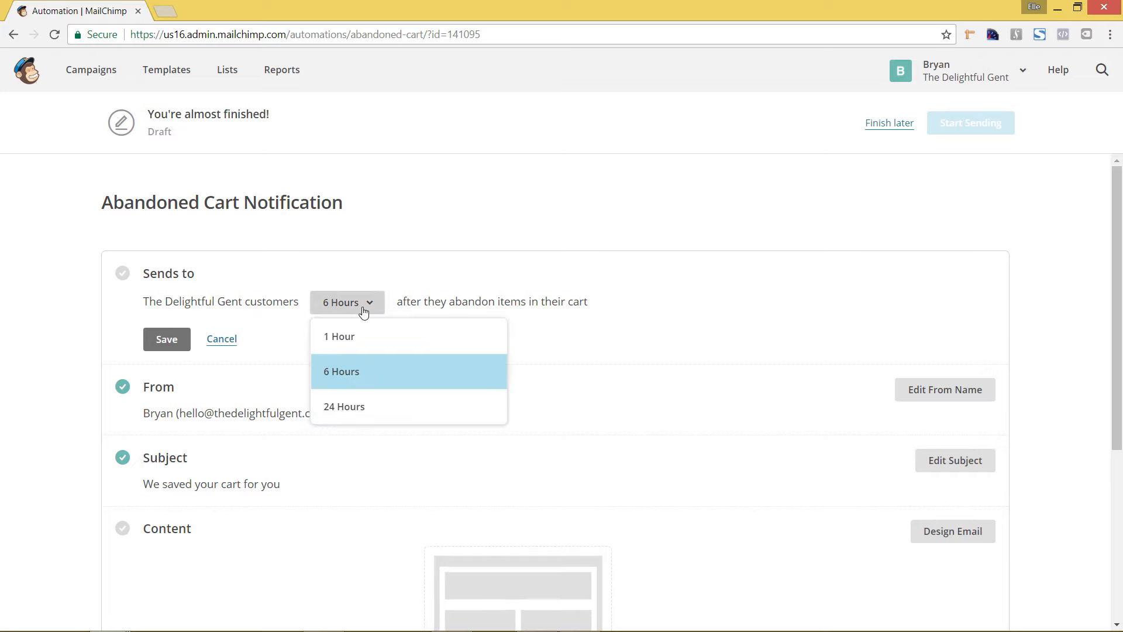
{"action": "left_click", "coordinate": [369, 343]}
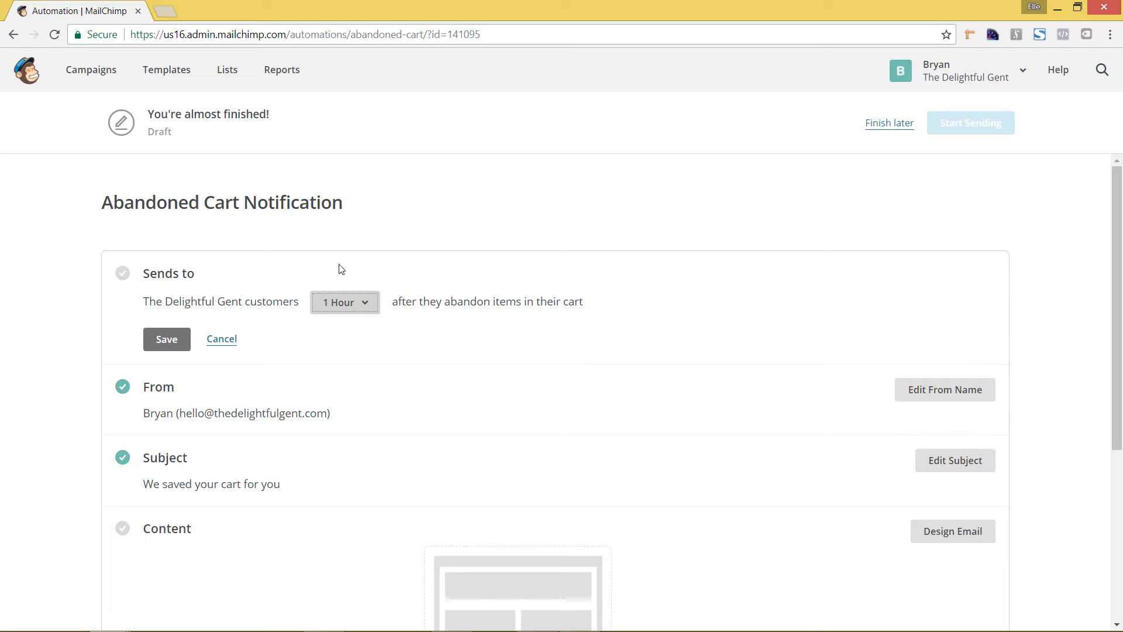
{"action": "left_click", "coordinate": [342, 322]}
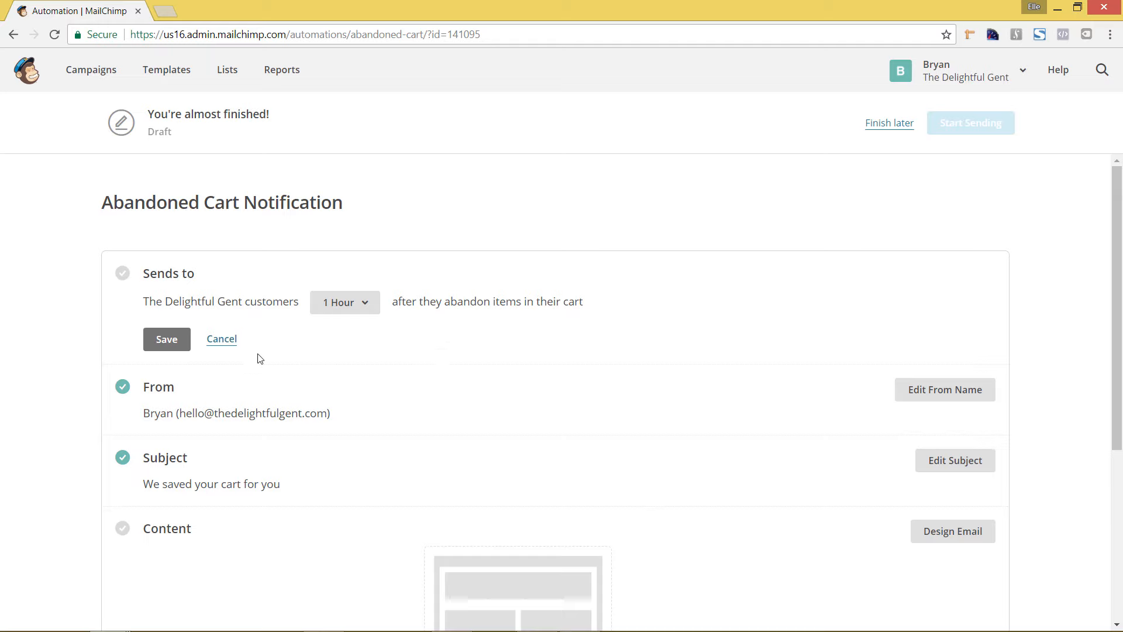
{"action": "left_click", "coordinate": [160, 345]}
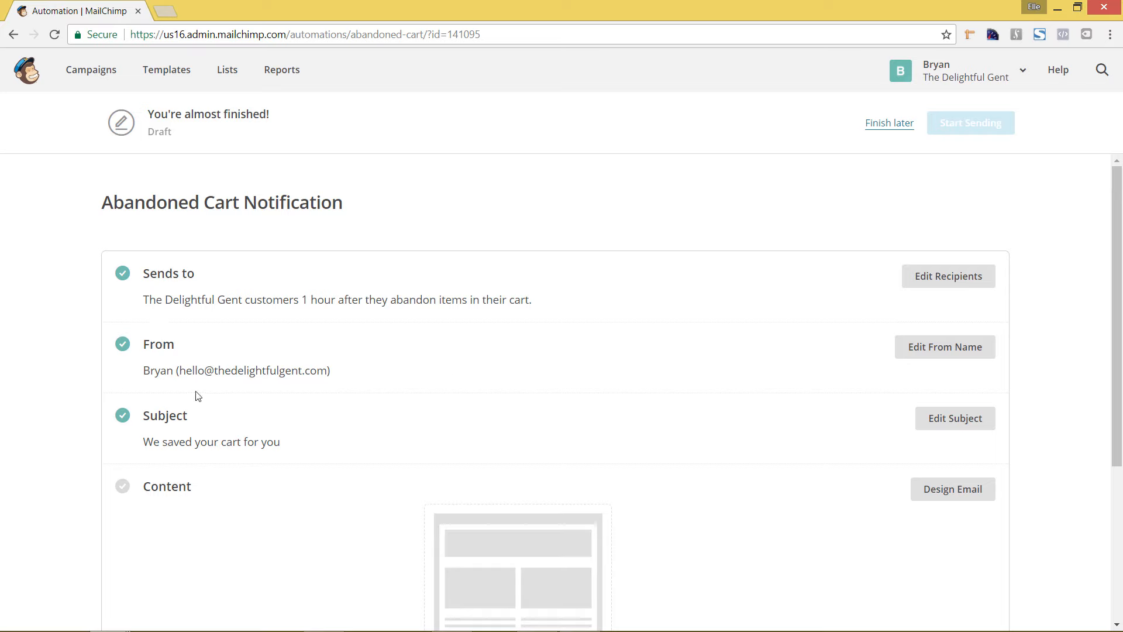
Step: Change the notification's From name to The Delightful Gent and save it
{"action": "left_click", "coordinate": [976, 358]}
{"action": "double_click", "coordinate": [269, 395]}
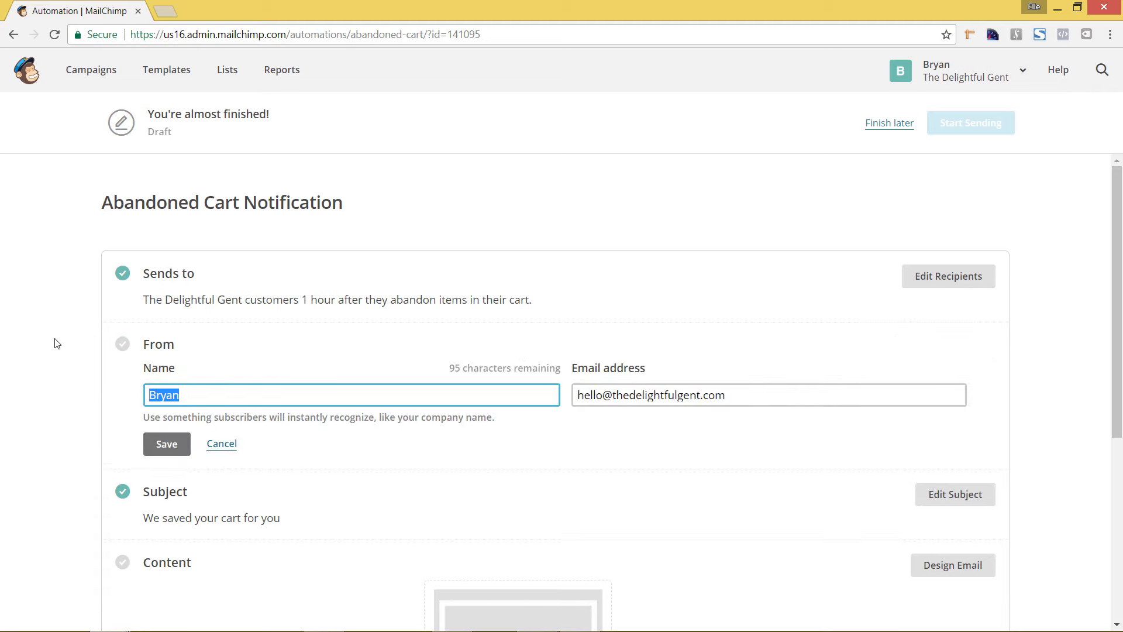
{"action": "type", "text": "The Delightful Gent"}
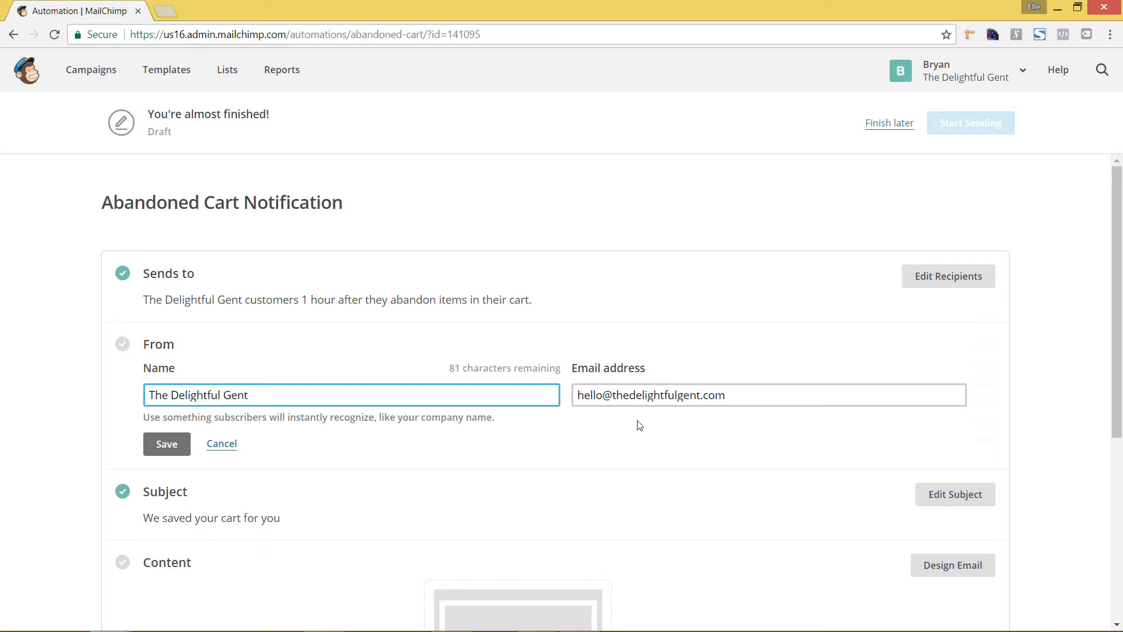
{"action": "left_click", "coordinate": [174, 448]}
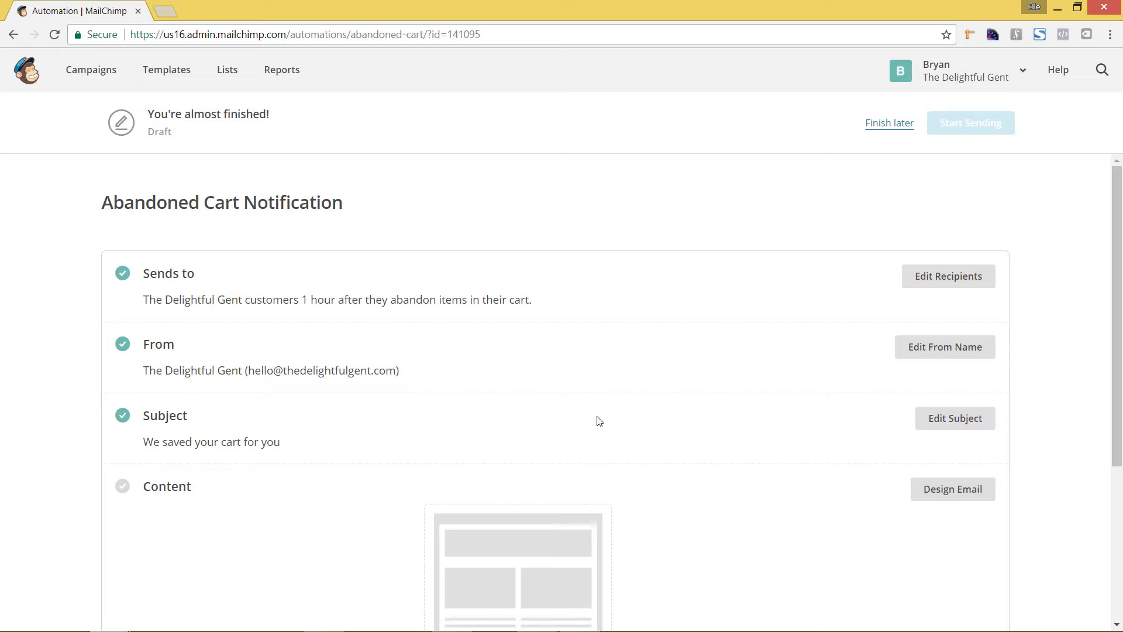
Step: Check the notification's subject line in its editor and close it without saving
{"action": "left_click", "coordinate": [946, 419]}
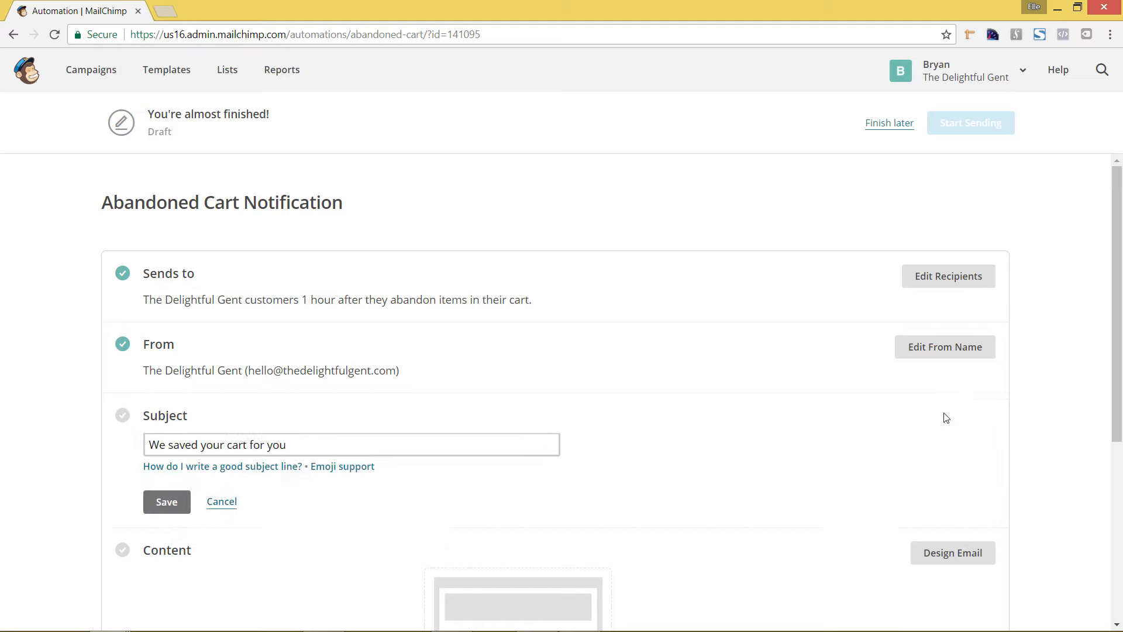
{"action": "left_click", "coordinate": [221, 509]}
Step: Start designing the email content with the basic Abandoned Cart template and skip the builder's introductory messages
{"action": "scroll", "coordinate": [520, 475], "scroll_direction": "down", "scroll_amount": 2}
{"action": "scroll", "coordinate": [537, 473], "scroll_direction": "down", "scroll_amount": 2}
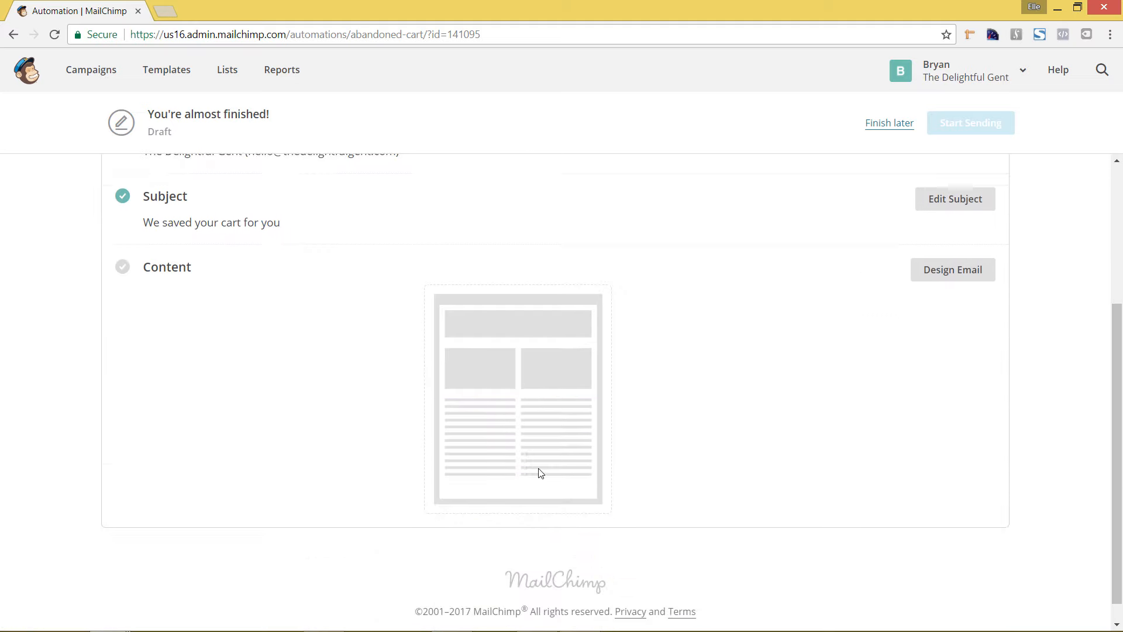
{"action": "left_click", "coordinate": [957, 279]}
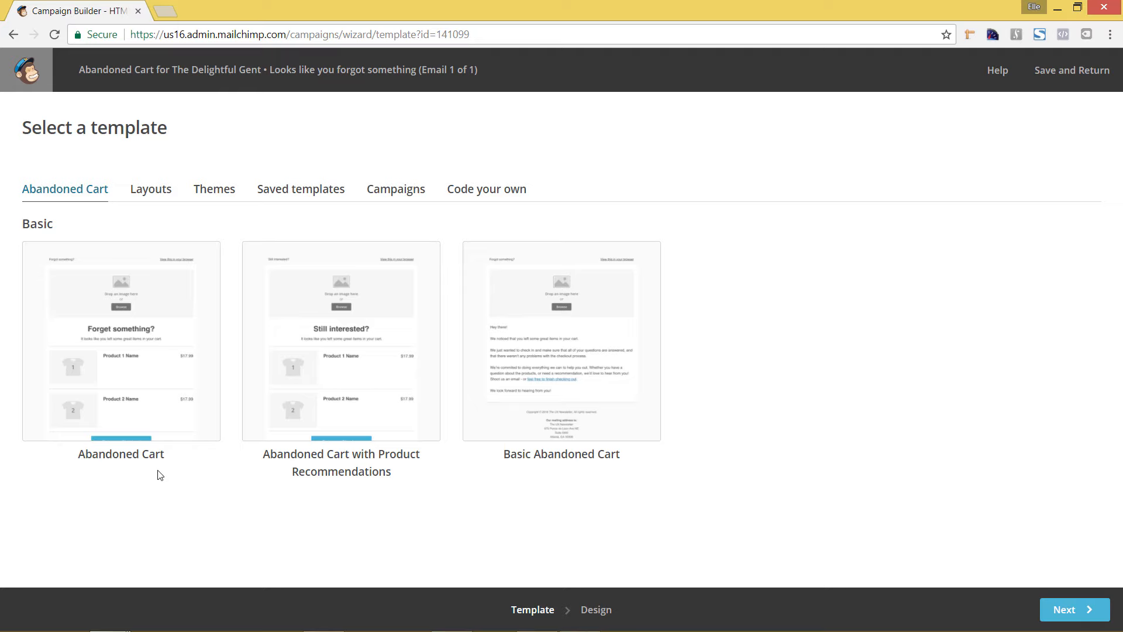
{"action": "left_click", "coordinate": [89, 325]}
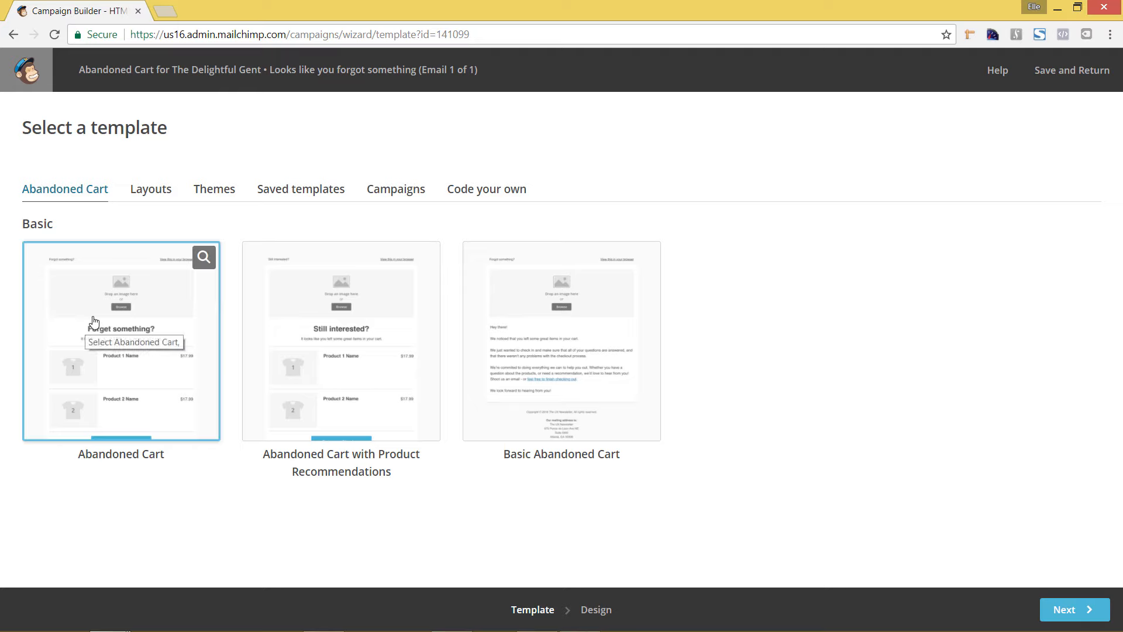
{"action": "left_click", "coordinate": [93, 321]}
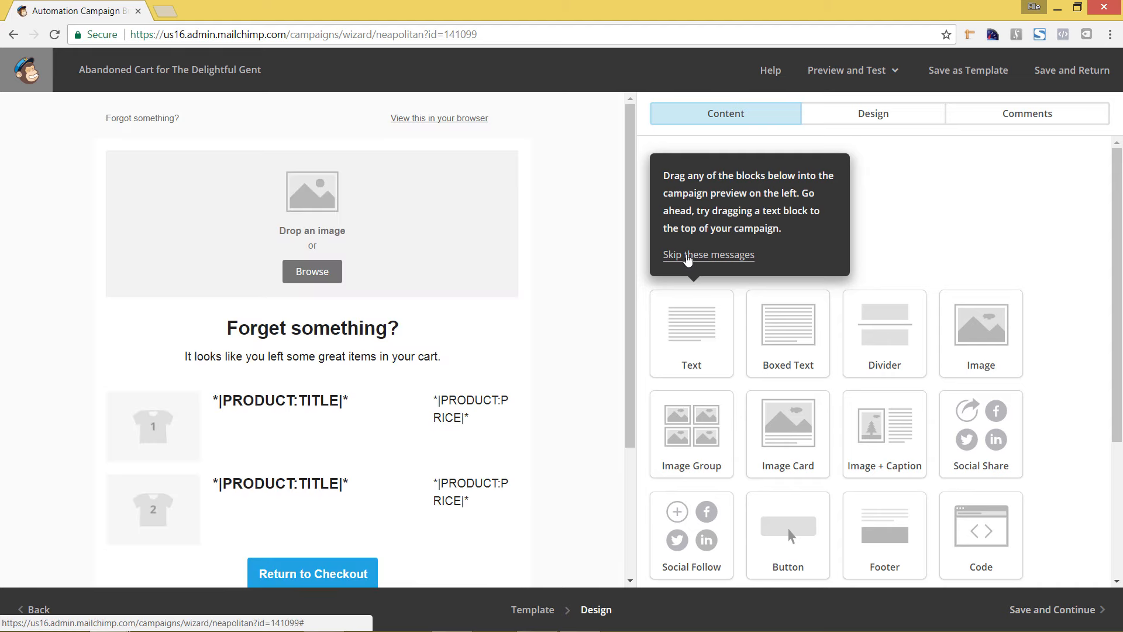
{"action": "left_click", "coordinate": [687, 256]}
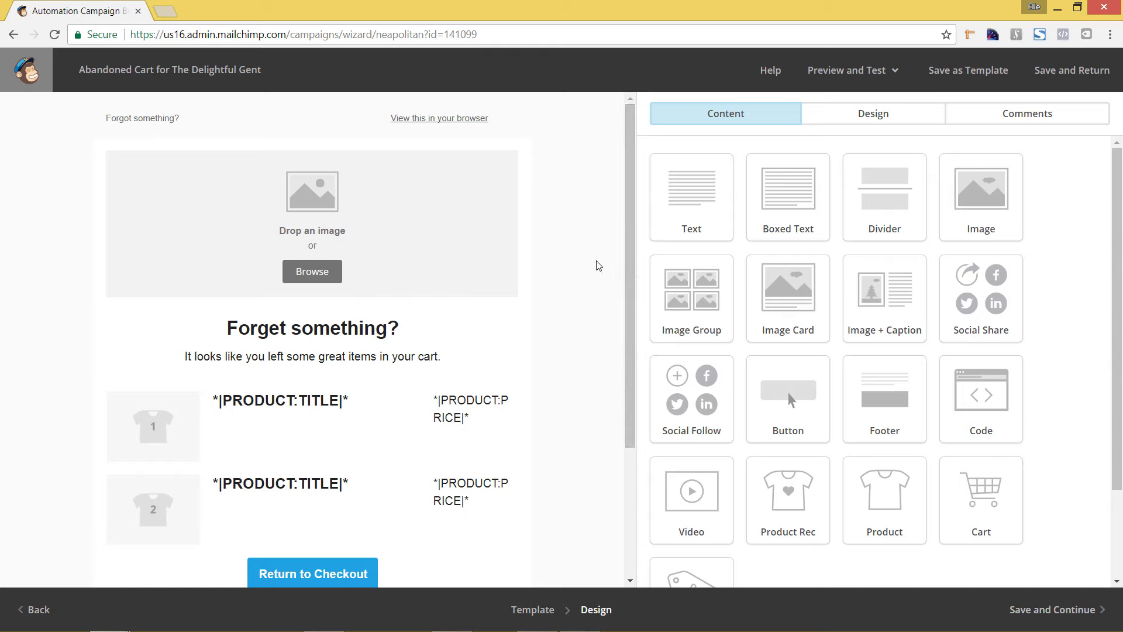
Step: Insert the existing Delightful Gent logo from the uploaded files into the email's header image block
{"action": "mouse_move", "coordinate": [426, 285]}
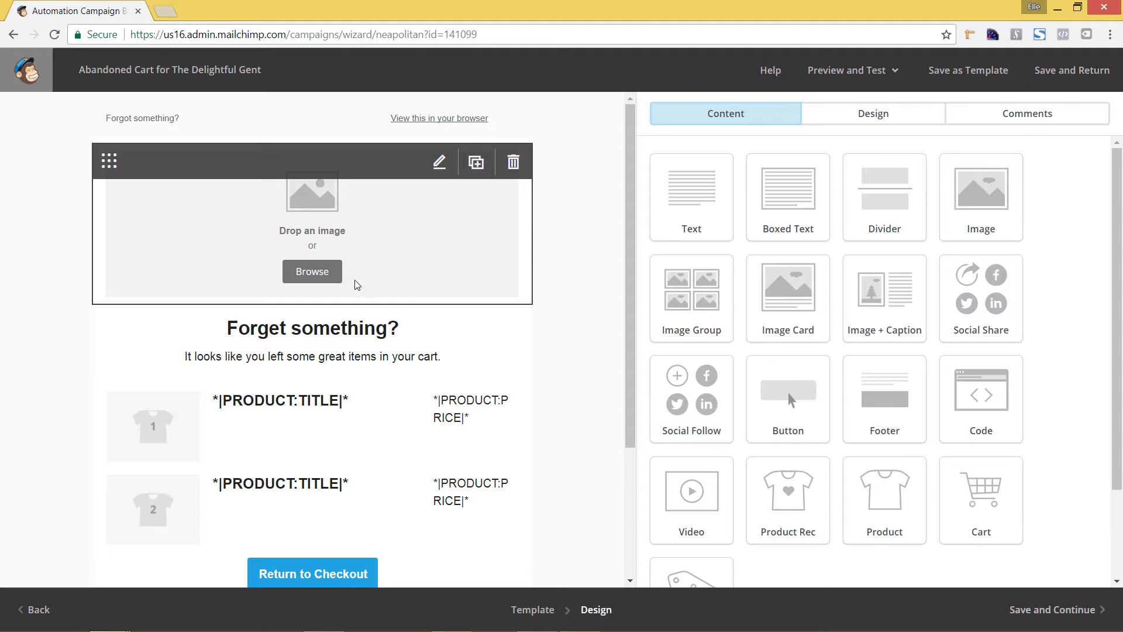
{"action": "left_click", "coordinate": [329, 275]}
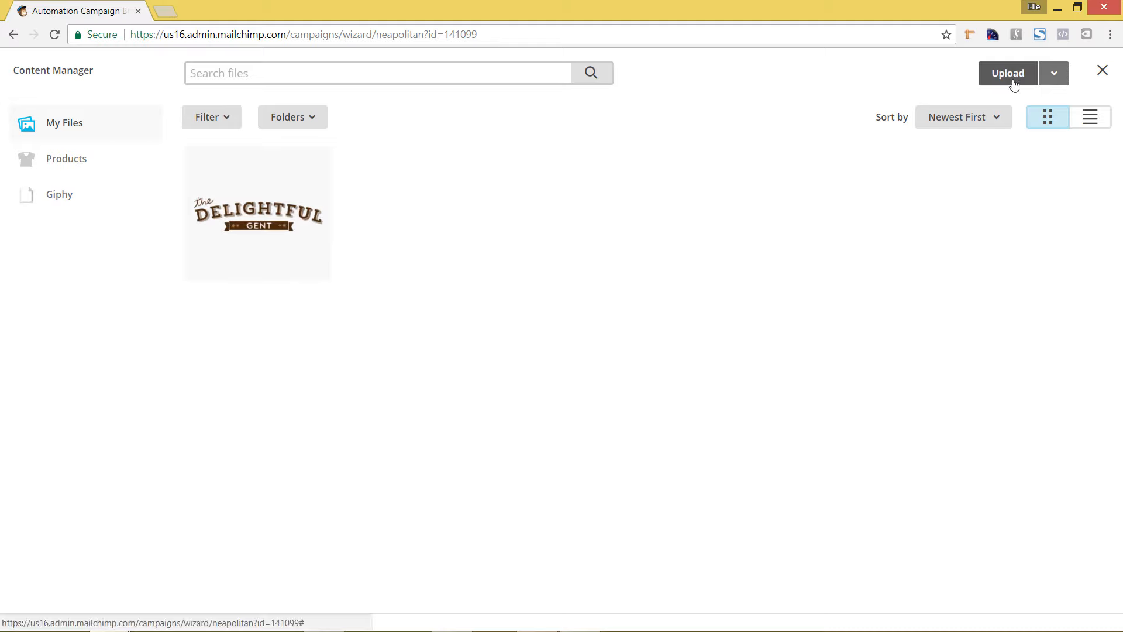
{"action": "left_click", "coordinate": [265, 216]}
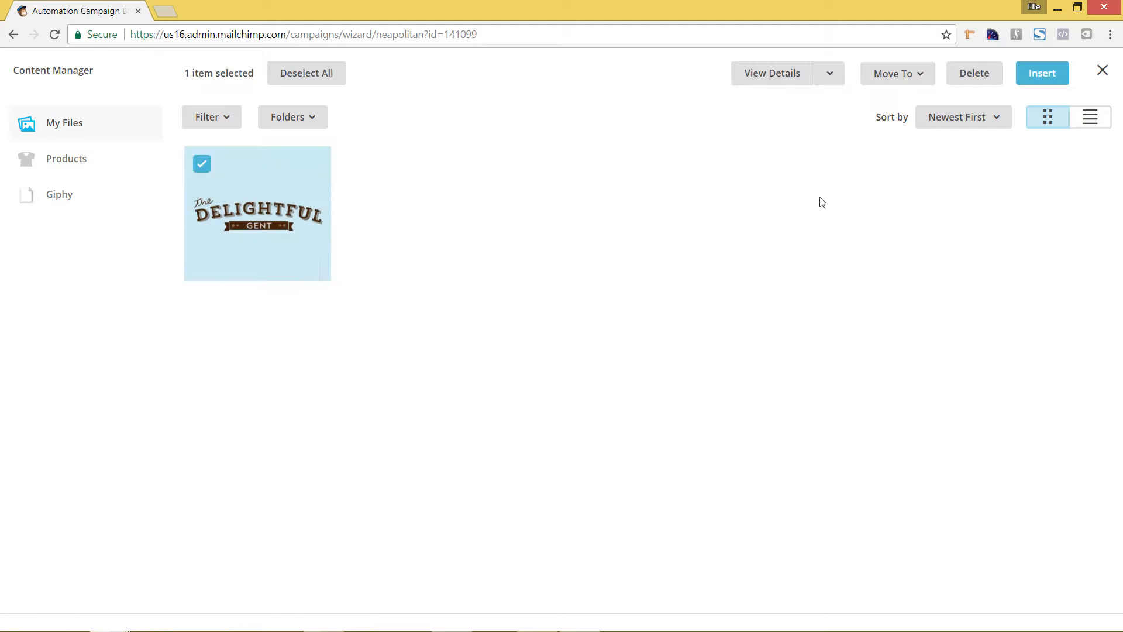
{"action": "left_click", "coordinate": [1056, 80]}
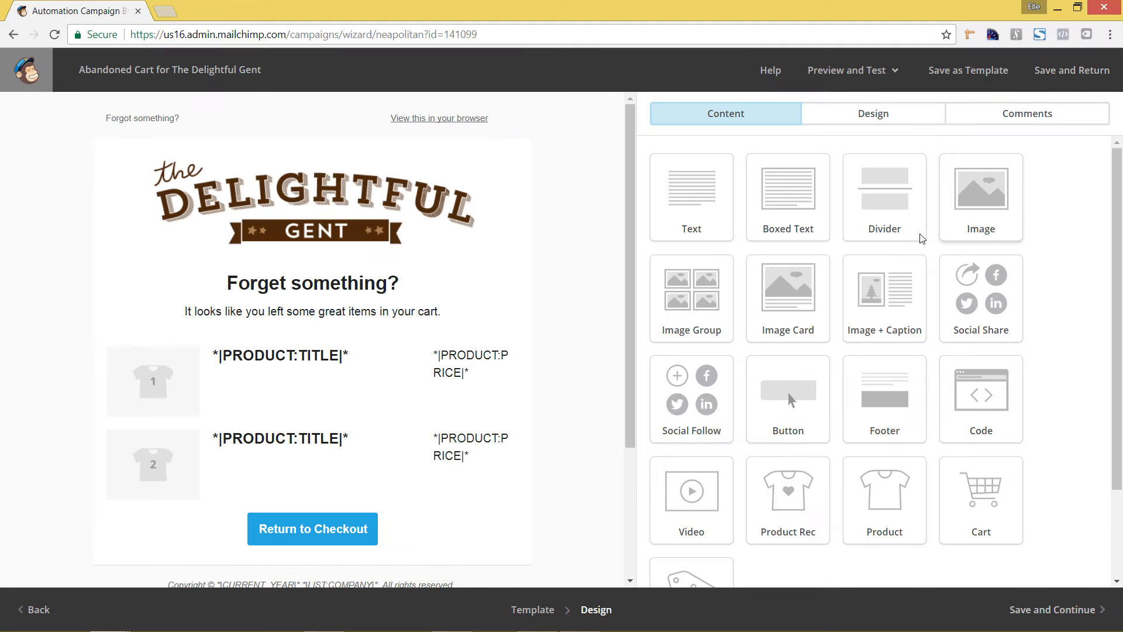
{"action": "mouse_move", "coordinate": [483, 214]}
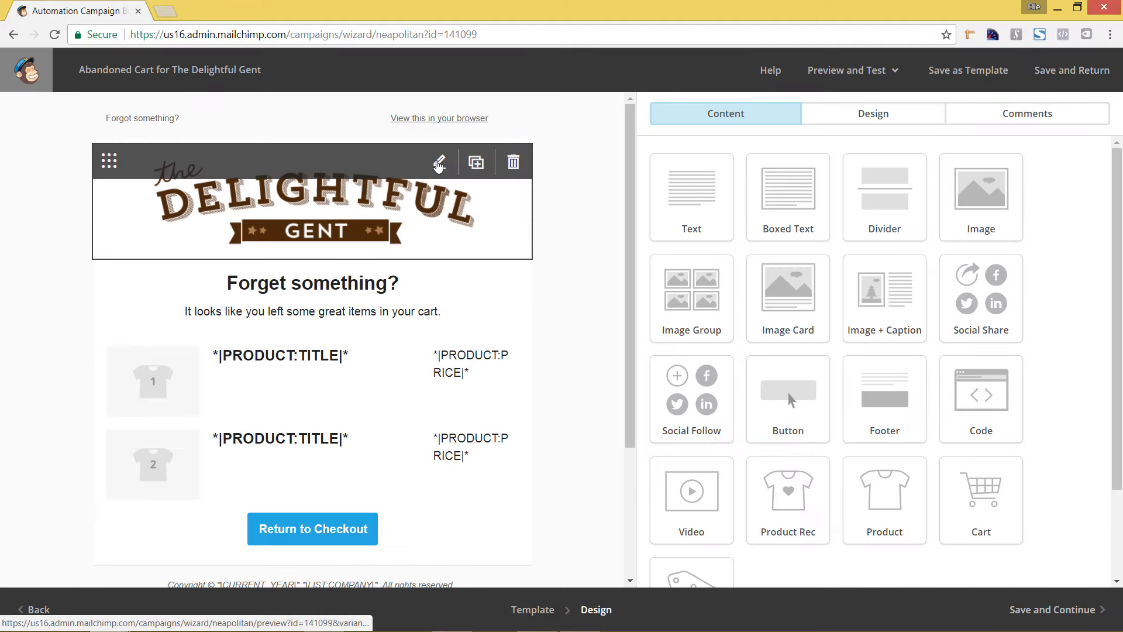
{"action": "left_click", "coordinate": [439, 164]}
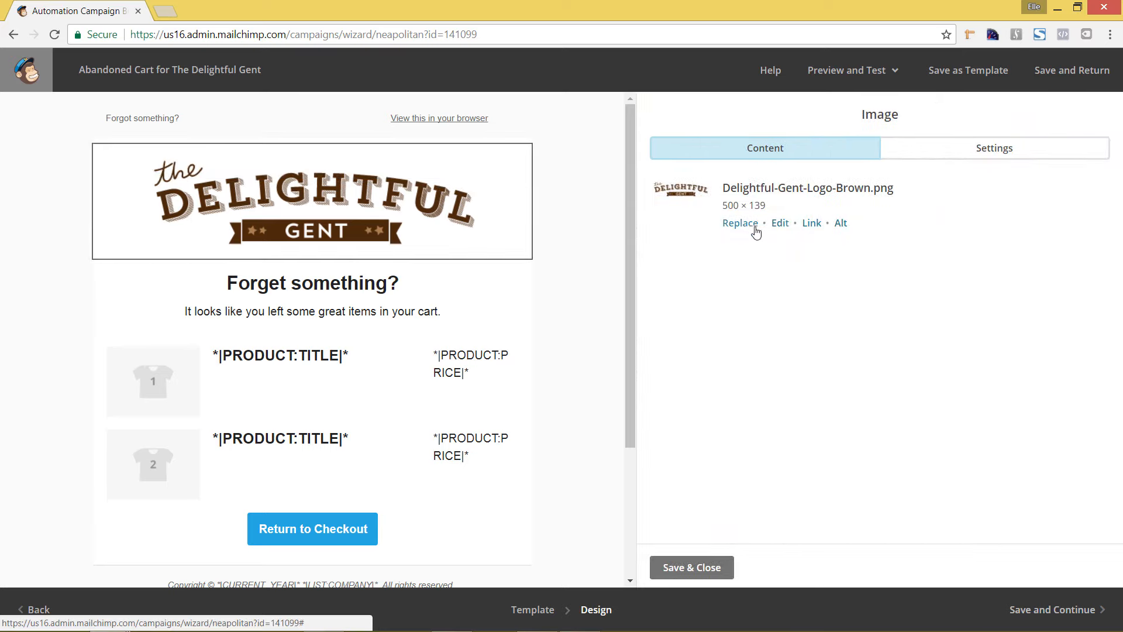
{"action": "left_click", "coordinate": [812, 224]}
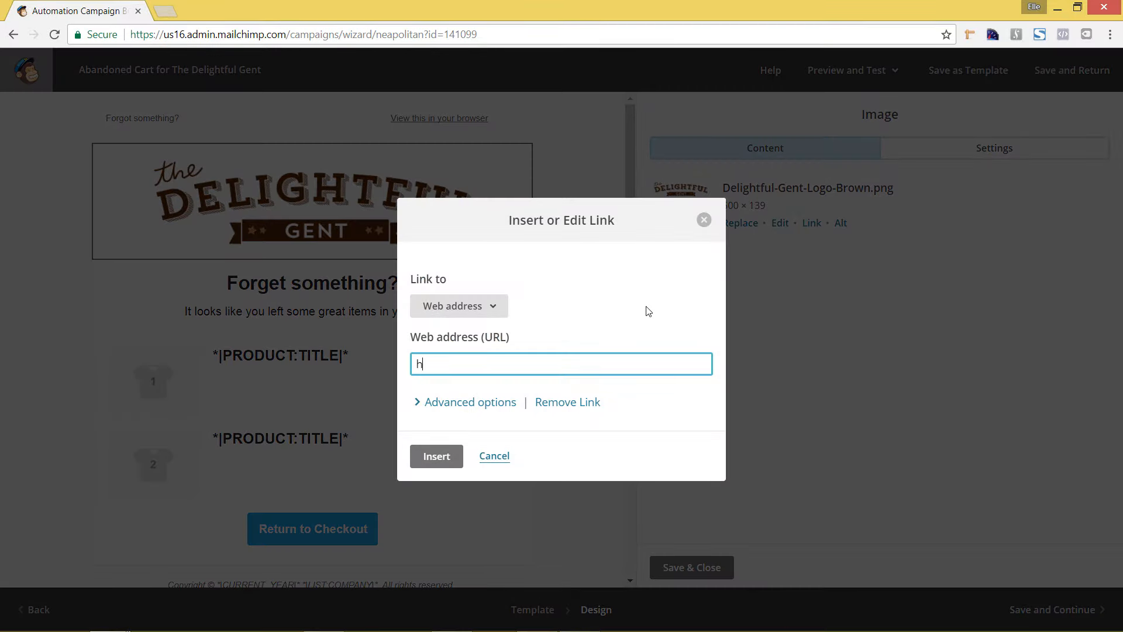
{"action": "type", "text": "https://thedelightful"}
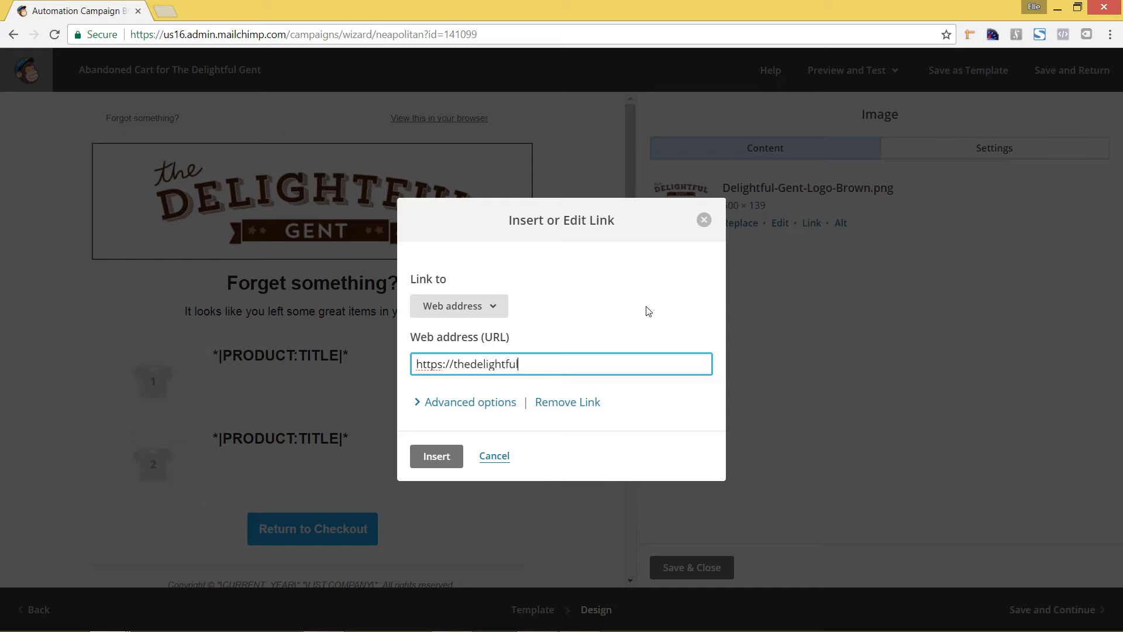
{"action": "type", "text": "gent.com"}
{"action": "left_click", "coordinate": [441, 456]}
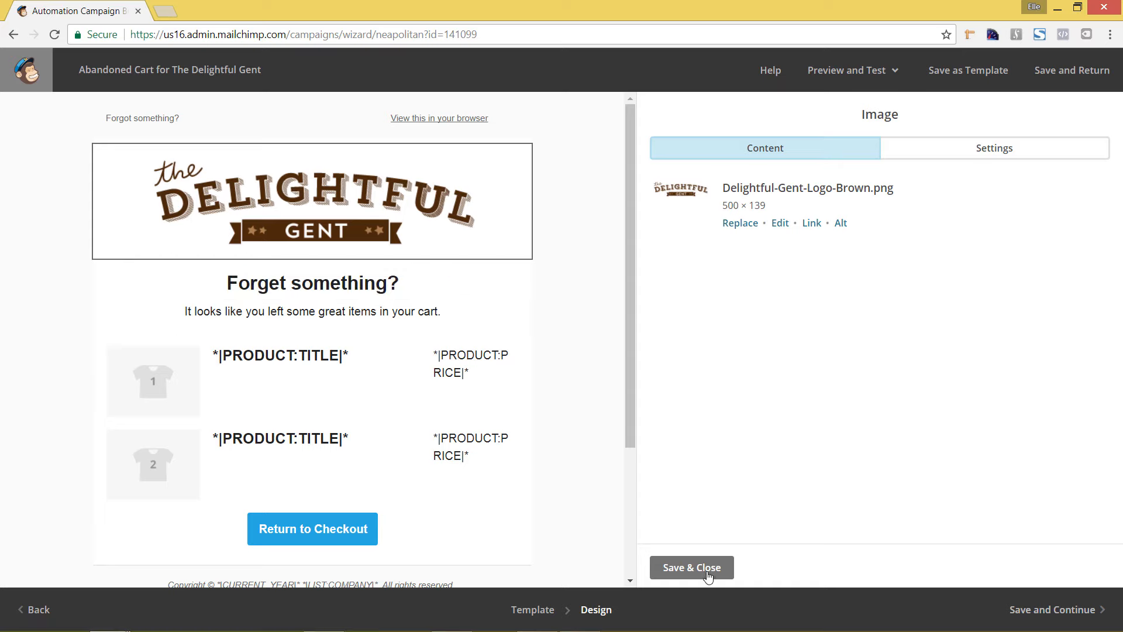
{"action": "left_click", "coordinate": [687, 567]}
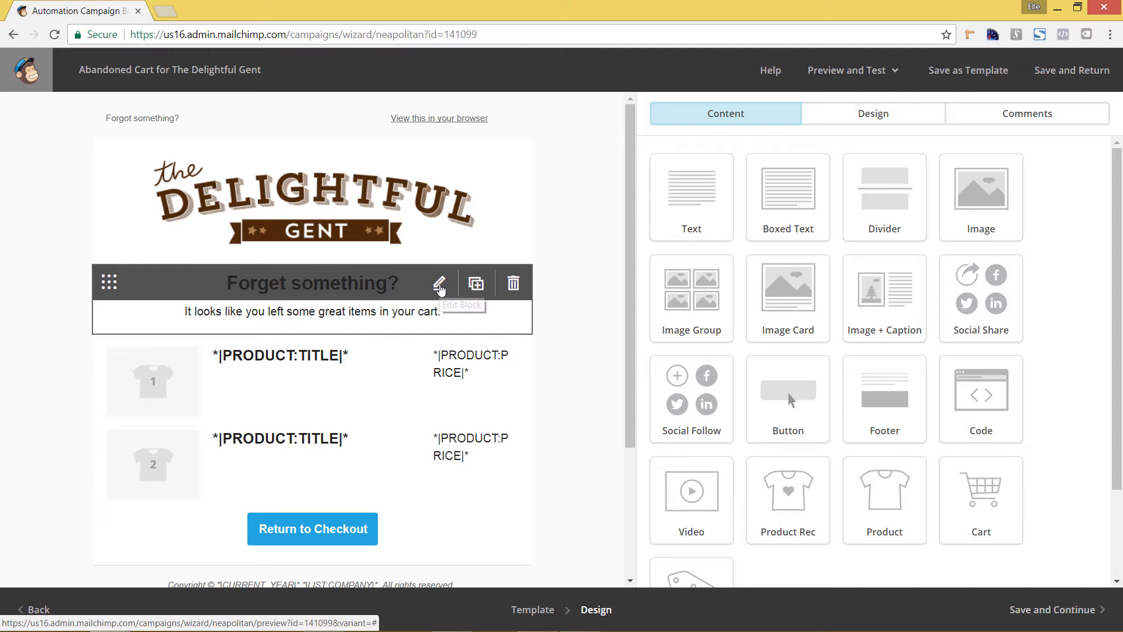
Step: Open the "Forget something?" text block for editing and colour its heading with the preset Navy
{"action": "left_click", "coordinate": [439, 283]}
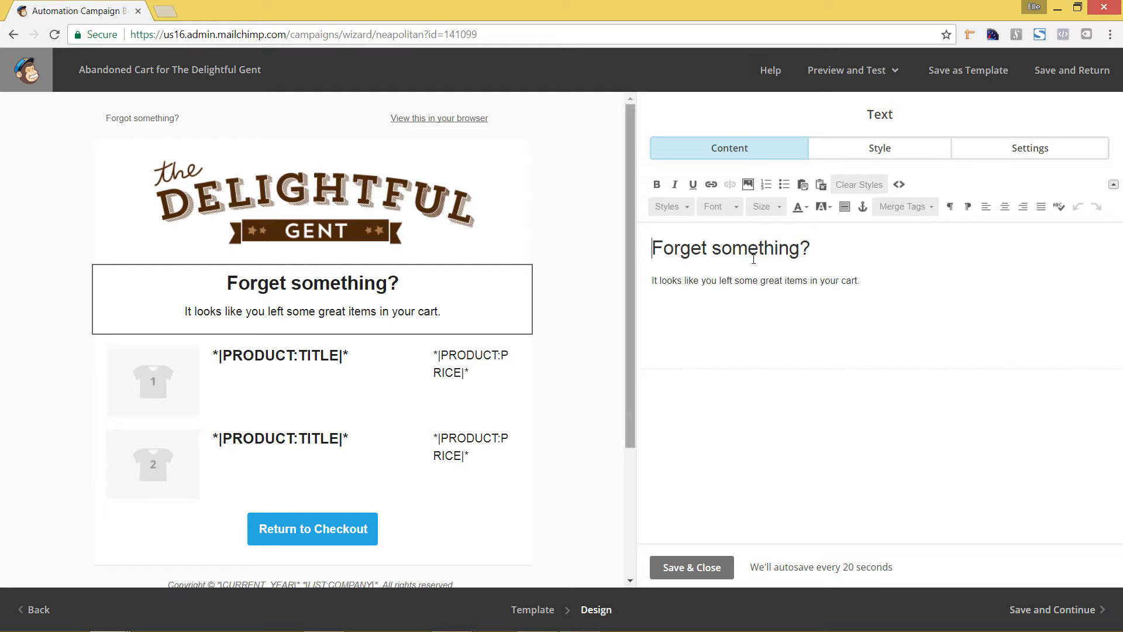
{"action": "left_click_drag", "start_coordinate": [653, 249], "coordinate": [811, 250]}
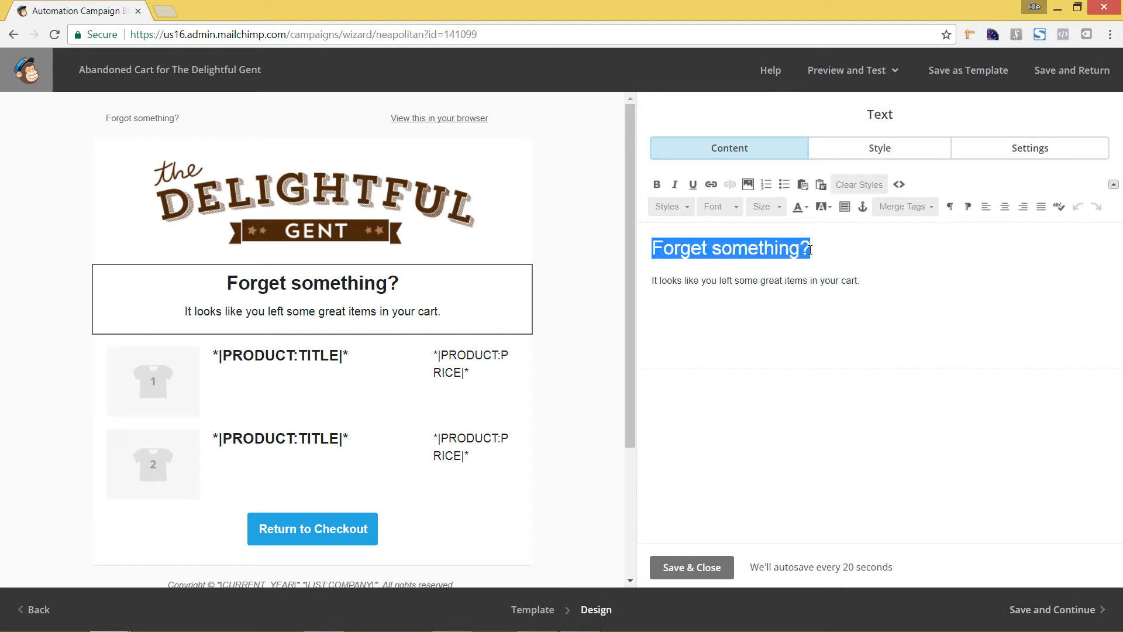
{"action": "left_click", "coordinate": [807, 207]}
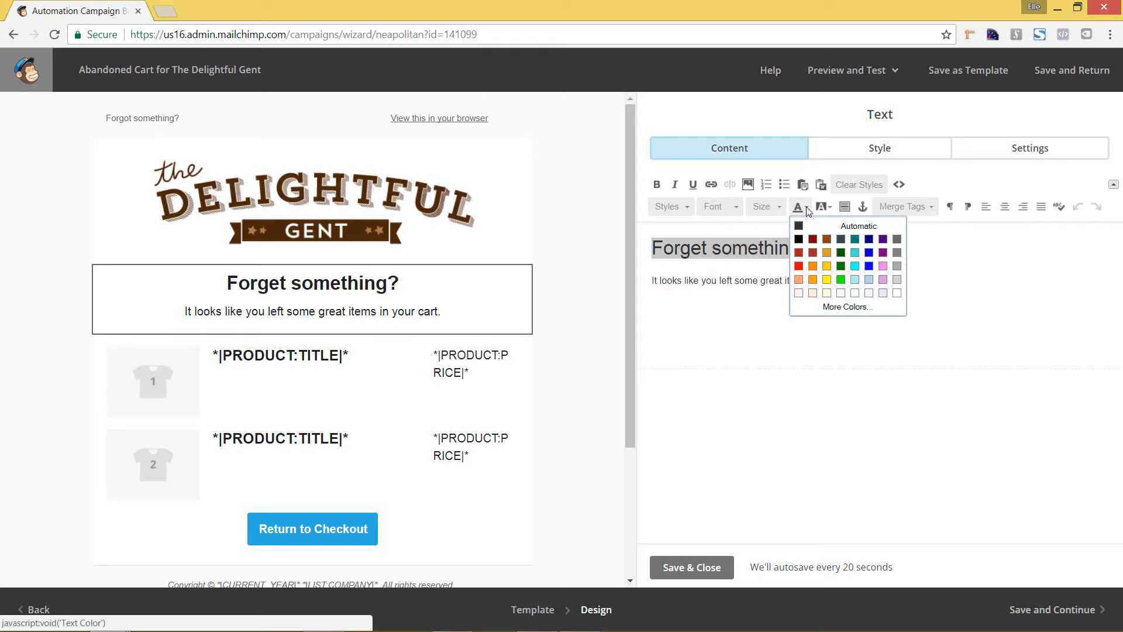
{"action": "left_click", "coordinate": [869, 244]}
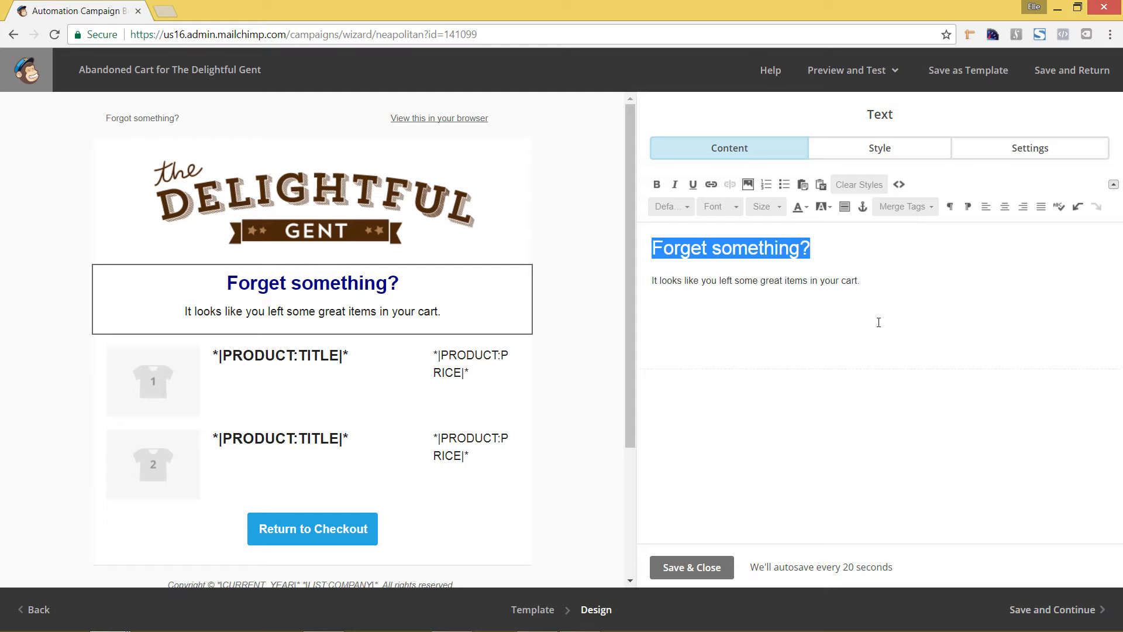
{"action": "left_click", "coordinate": [899, 302]}
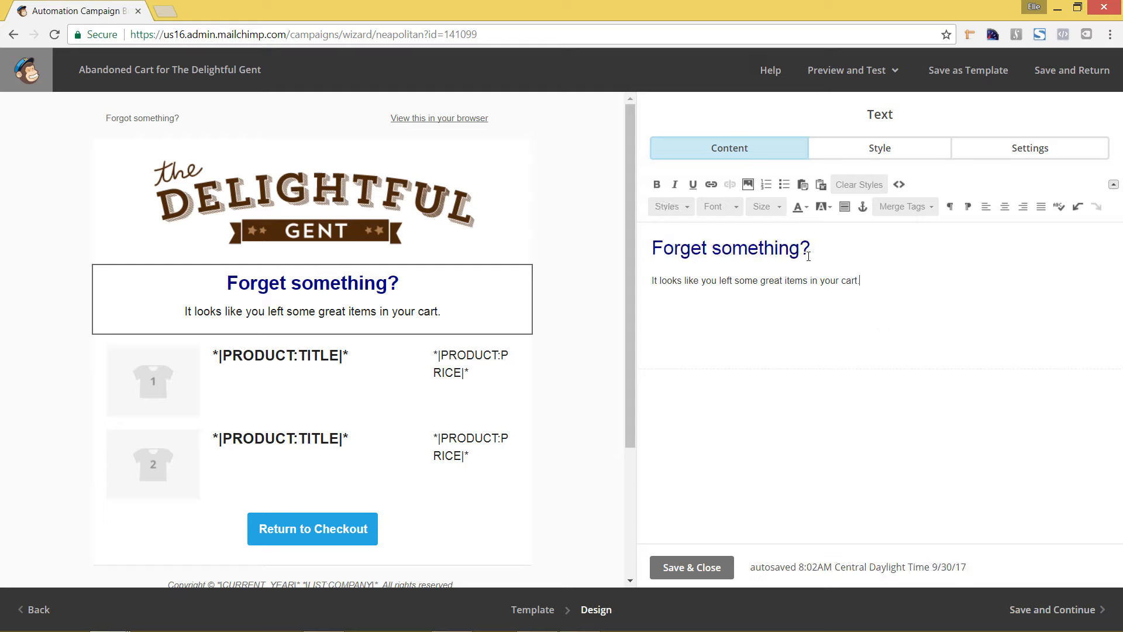
Step: Set the "Forget something?" heading to the custom colour #1b1b49, then save and close the text block
{"action": "left_click_drag", "start_coordinate": [789, 245], "coordinate": [651, 241]}
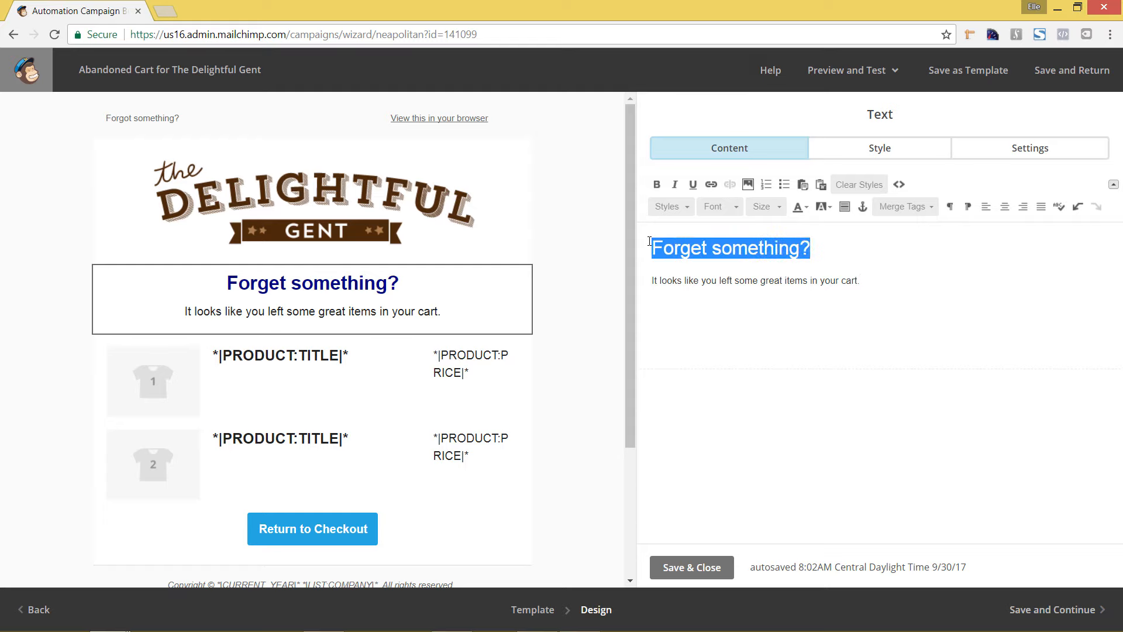
{"action": "left_click", "coordinate": [803, 209]}
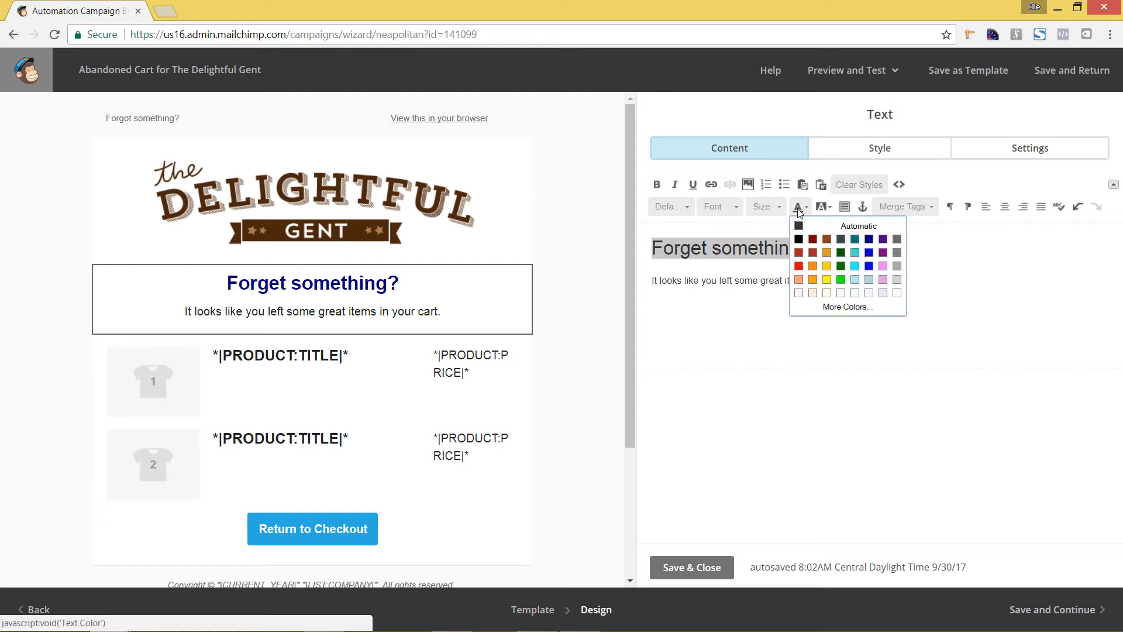
{"action": "left_click", "coordinate": [840, 310]}
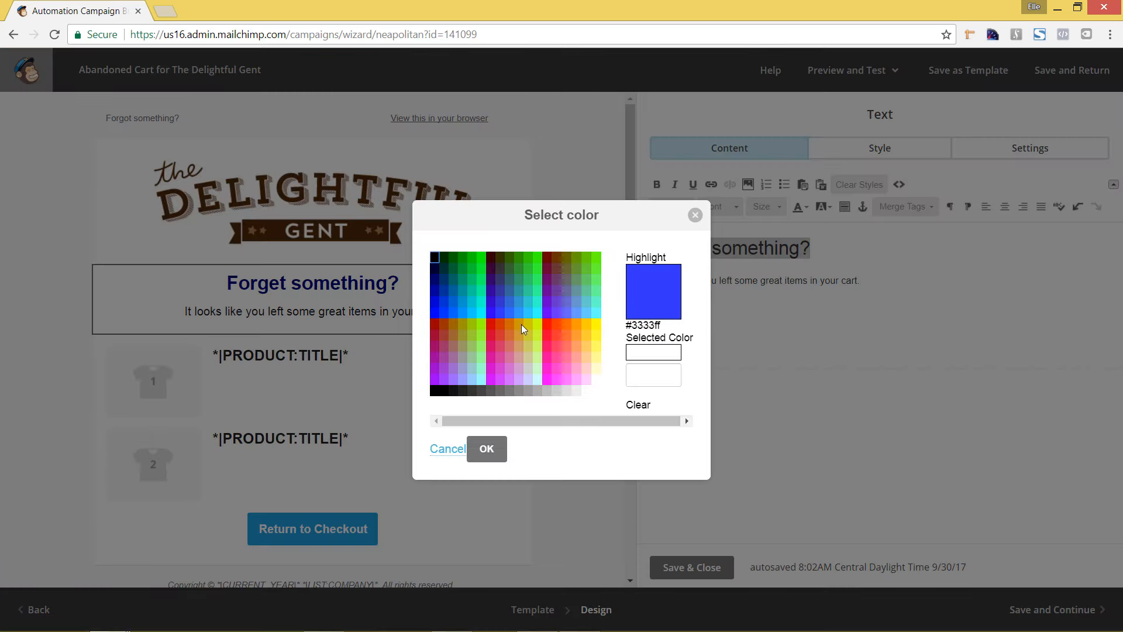
{"action": "left_click", "coordinate": [651, 376]}
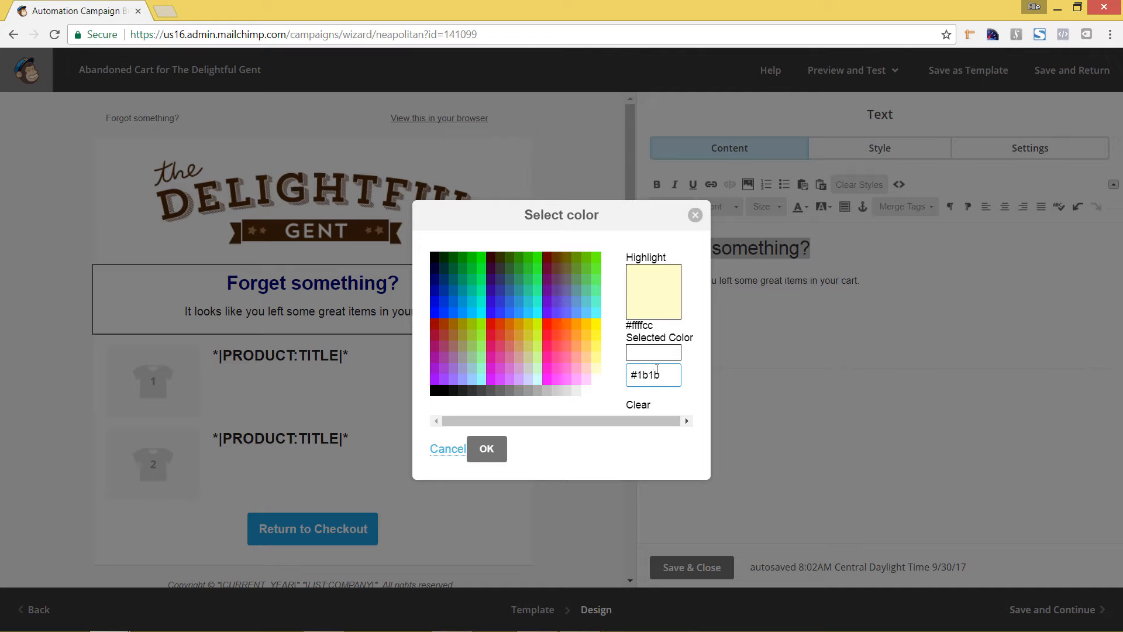
{"action": "type", "text": "9"}
{"action": "key", "text": "Tab"}
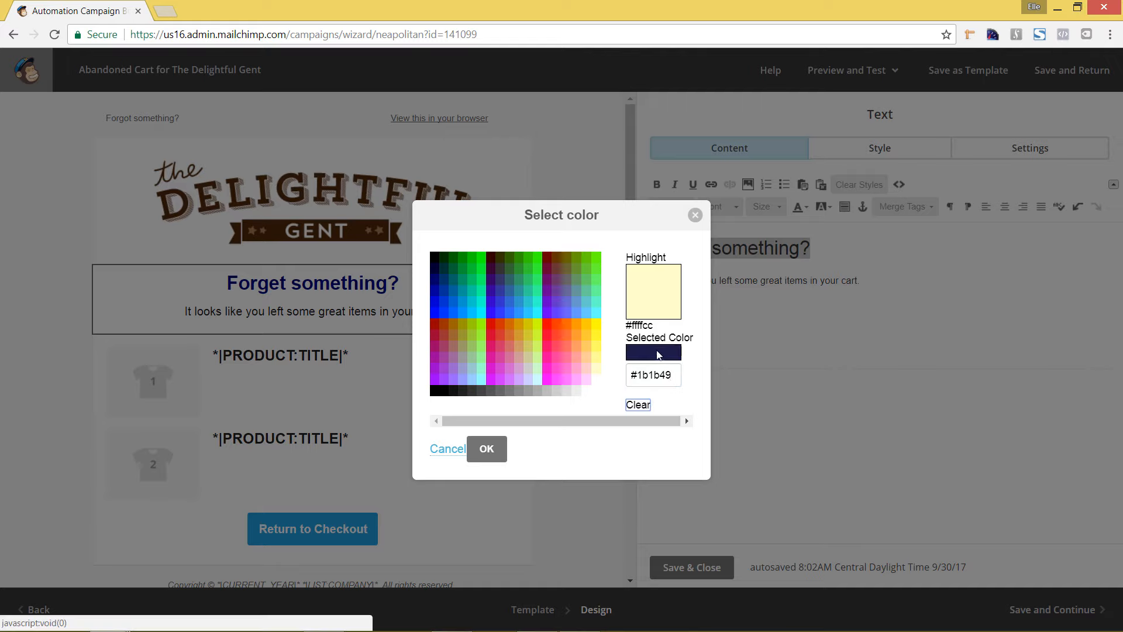
{"action": "left_click", "coordinate": [496, 454]}
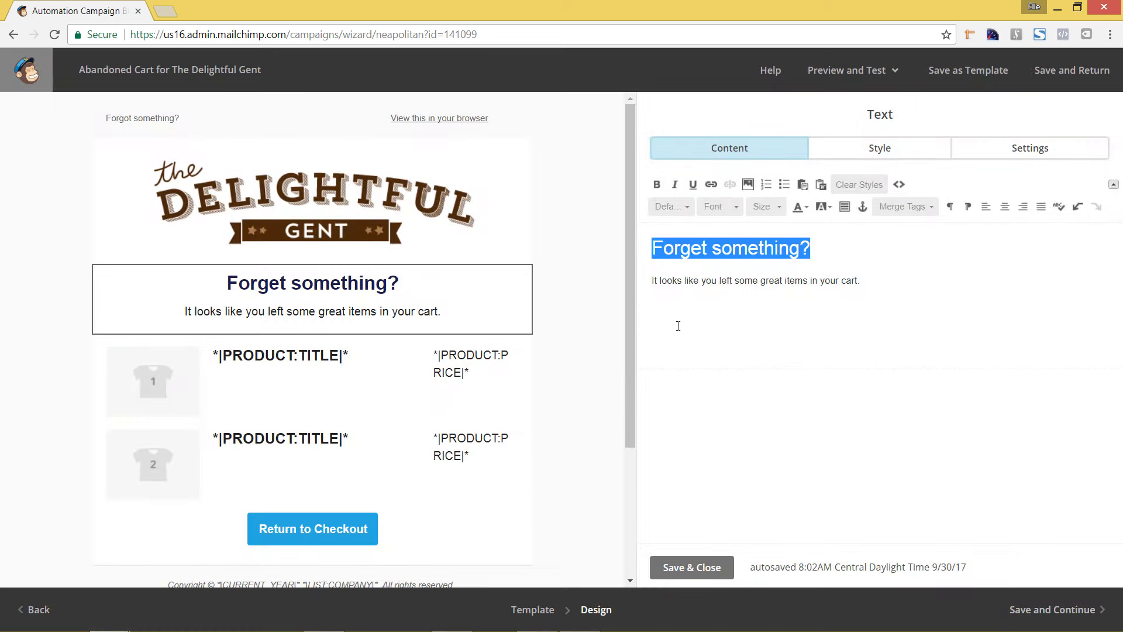
{"action": "left_click", "coordinate": [773, 281]}
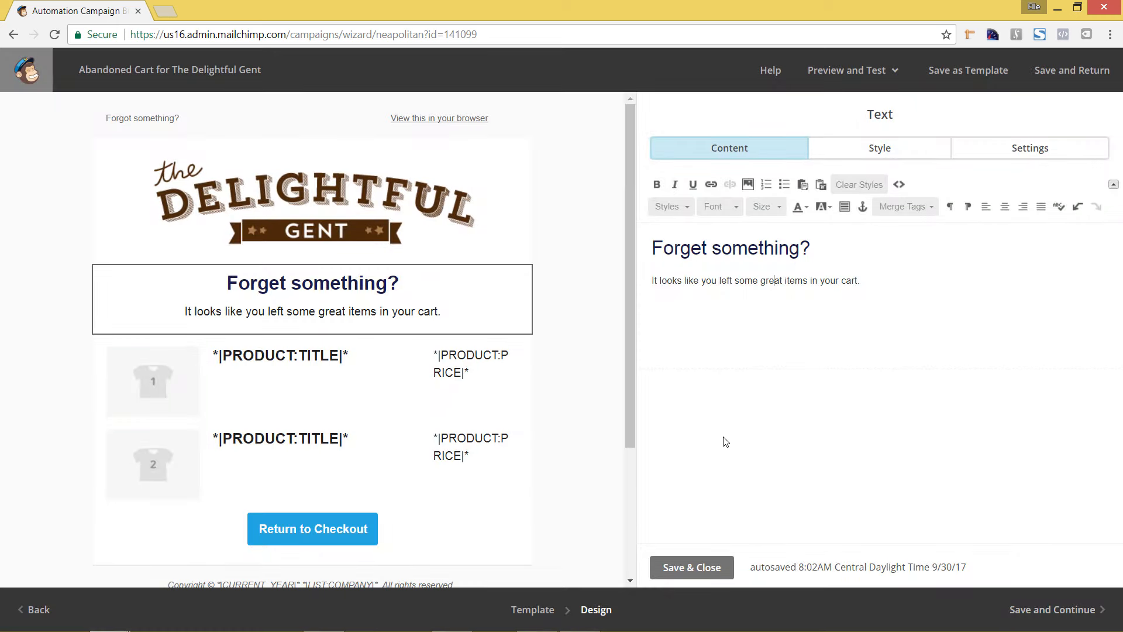
{"action": "left_click", "coordinate": [677, 569]}
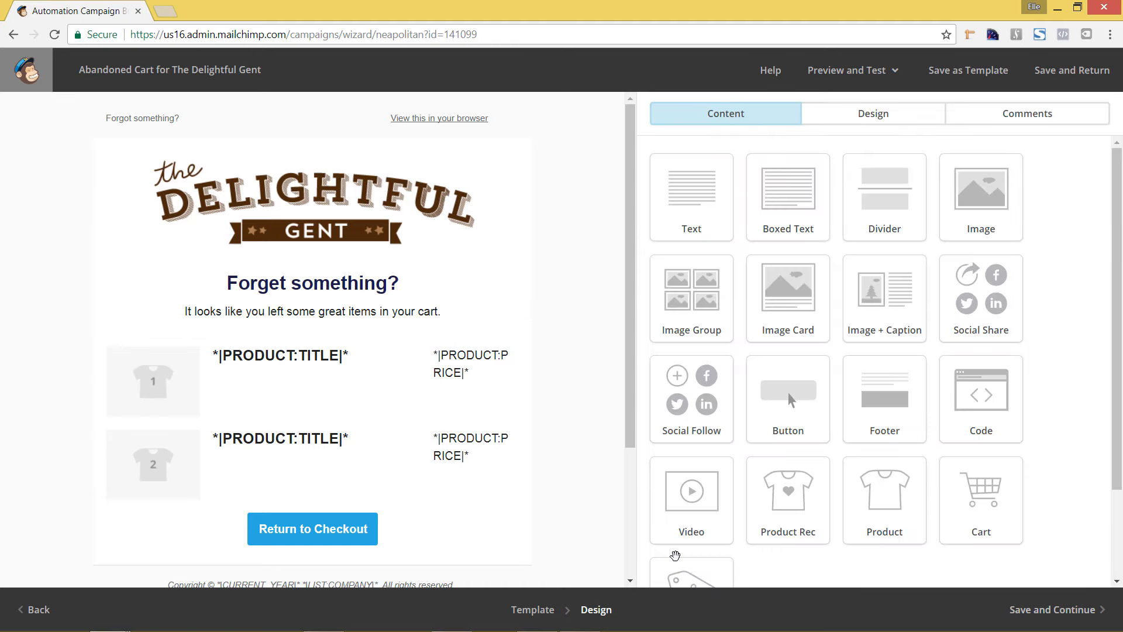
Step: Open the abandoned cart products block and set the product title colour to #4c290c
{"action": "mouse_move", "coordinate": [448, 371]}
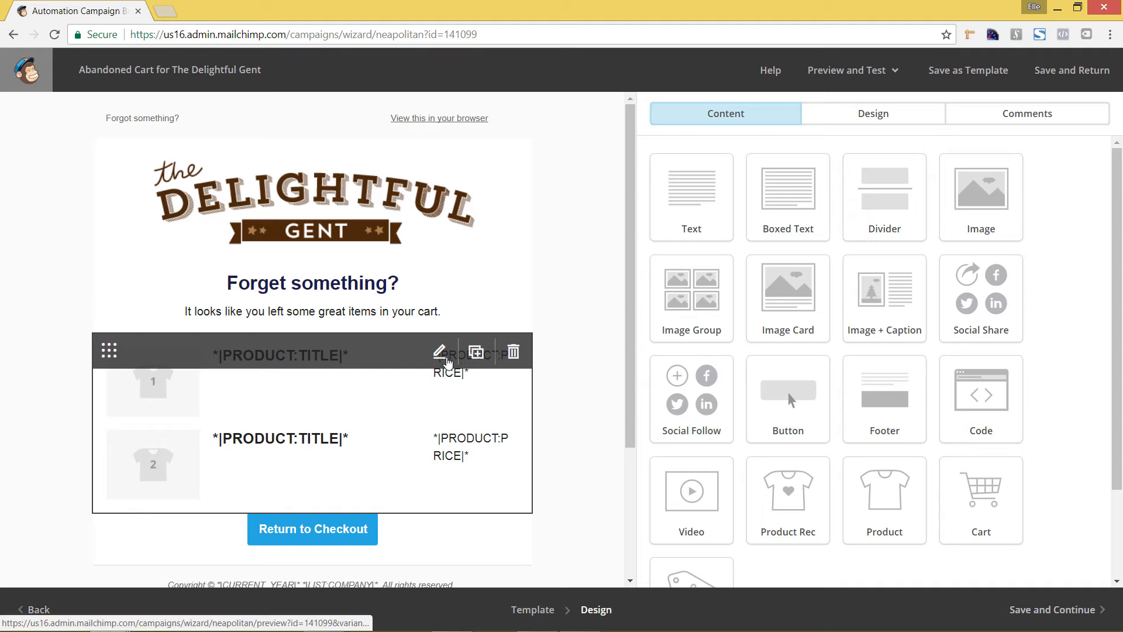
{"action": "left_click", "coordinate": [440, 353]}
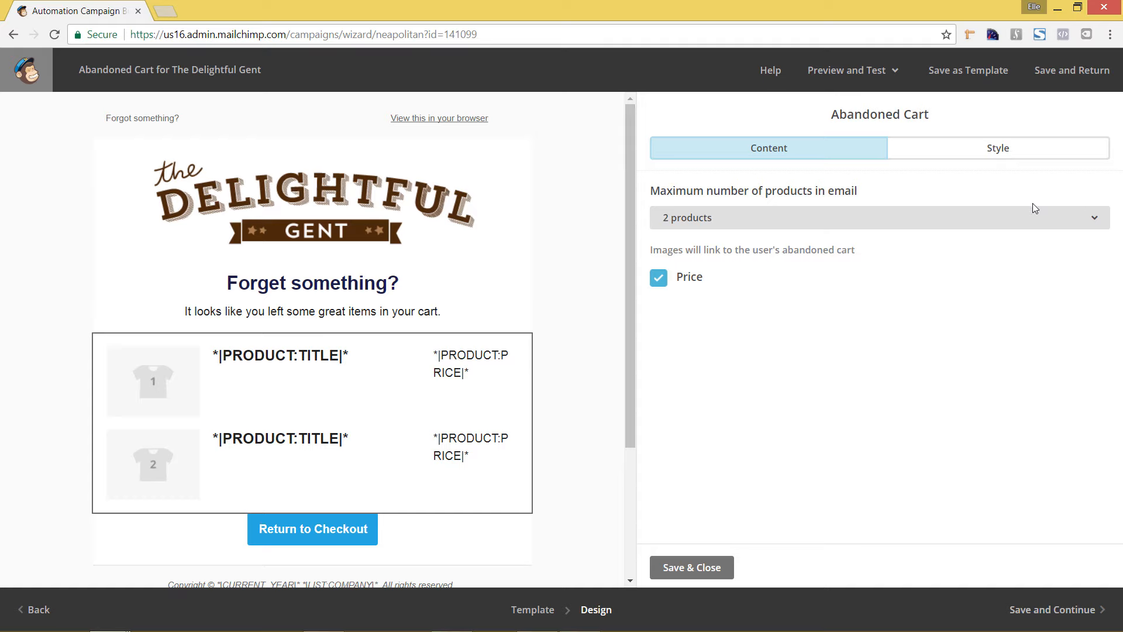
{"action": "left_click", "coordinate": [995, 164]}
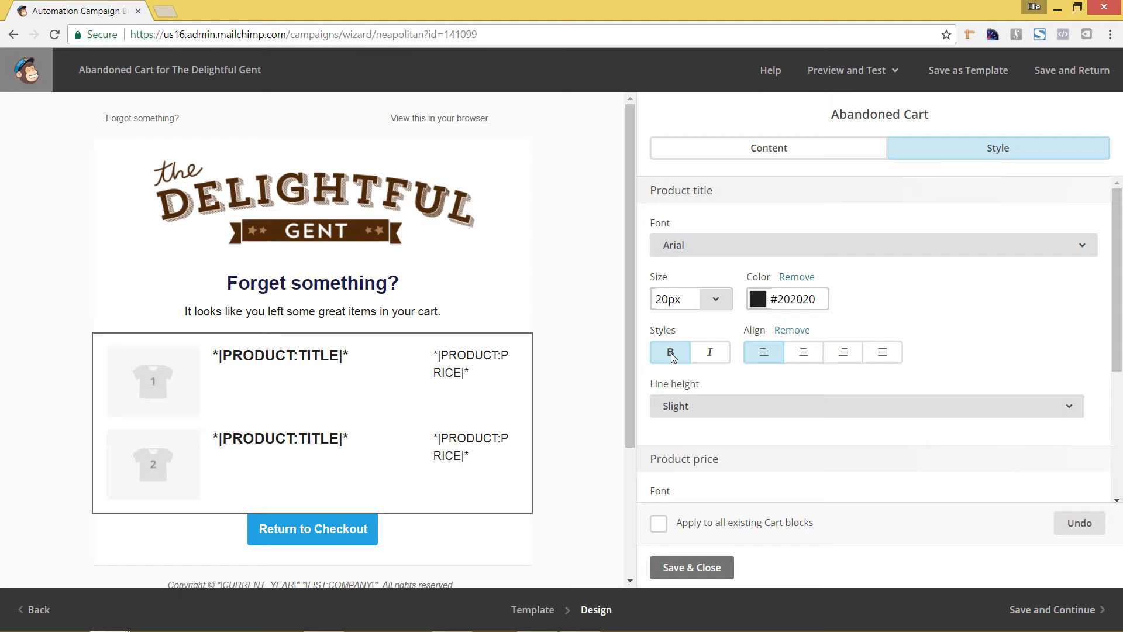
{"action": "scroll", "coordinate": [849, 323], "scroll_direction": "down", "scroll_amount": 3}
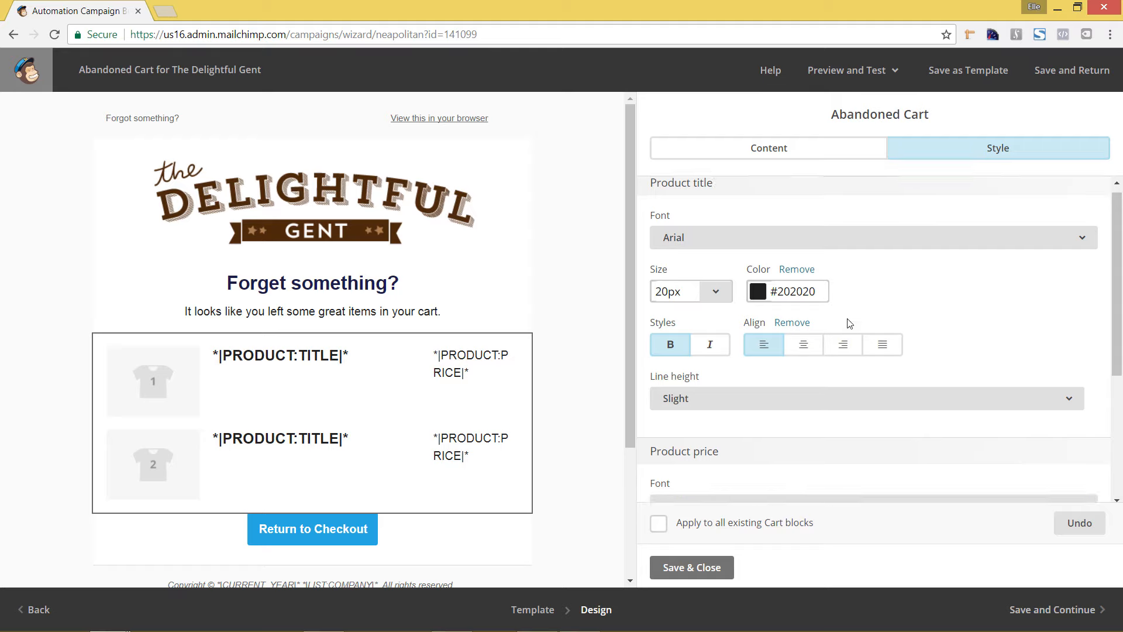
{"action": "scroll", "coordinate": [849, 323], "scroll_direction": "down", "scroll_amount": 3}
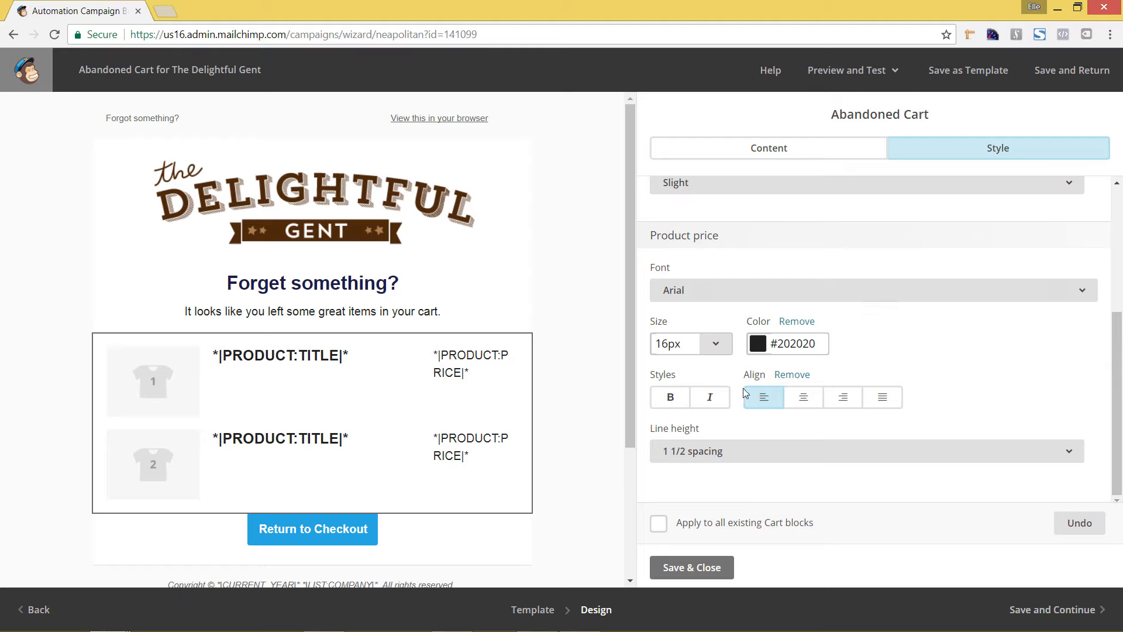
{"action": "scroll", "coordinate": [764, 412], "scroll_direction": "up", "scroll_amount": 4}
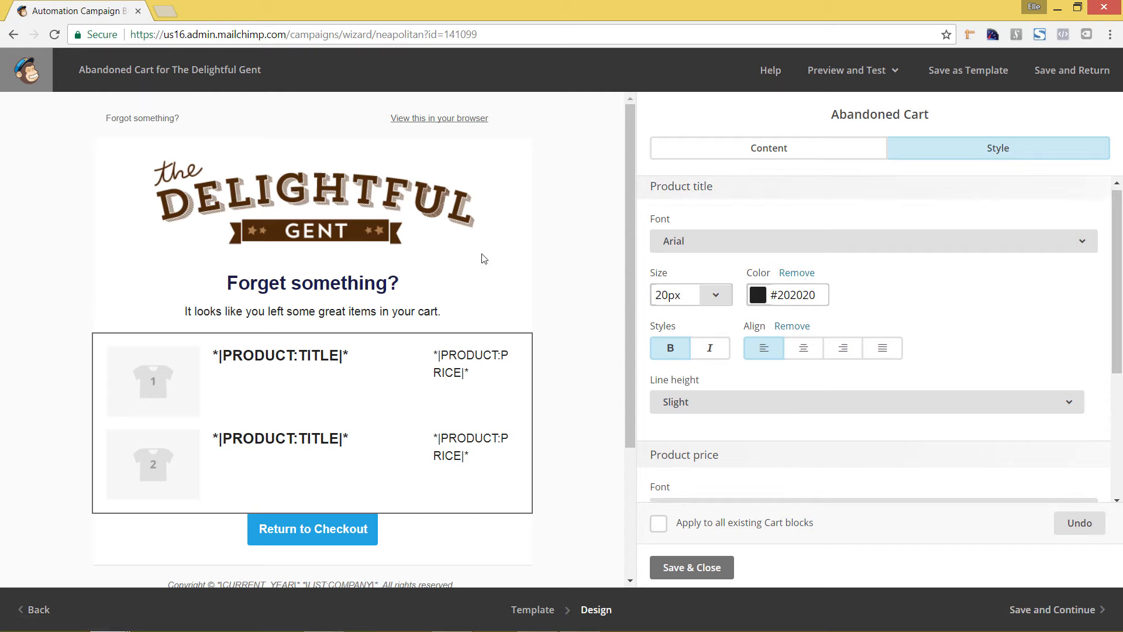
{"action": "double_click", "coordinate": [816, 296]}
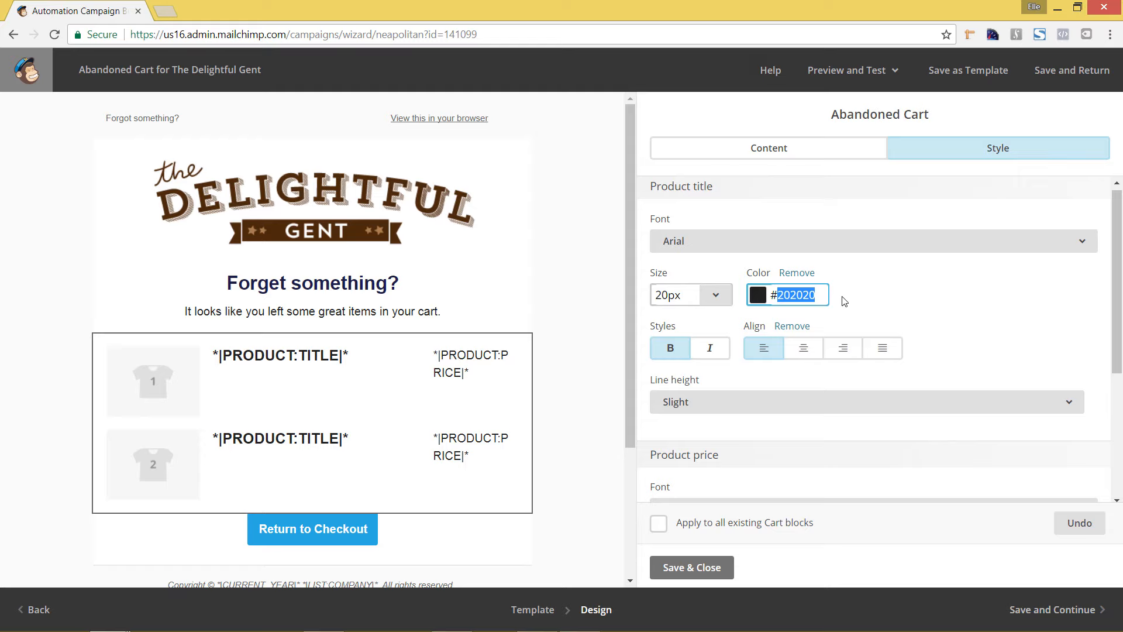
{"action": "type", "text": "4c290c"}
Step: Set the product price colour to #4c290c, then save and close the abandoned cart block
{"action": "scroll", "coordinate": [912, 328], "scroll_direction": "down", "scroll_amount": 3}
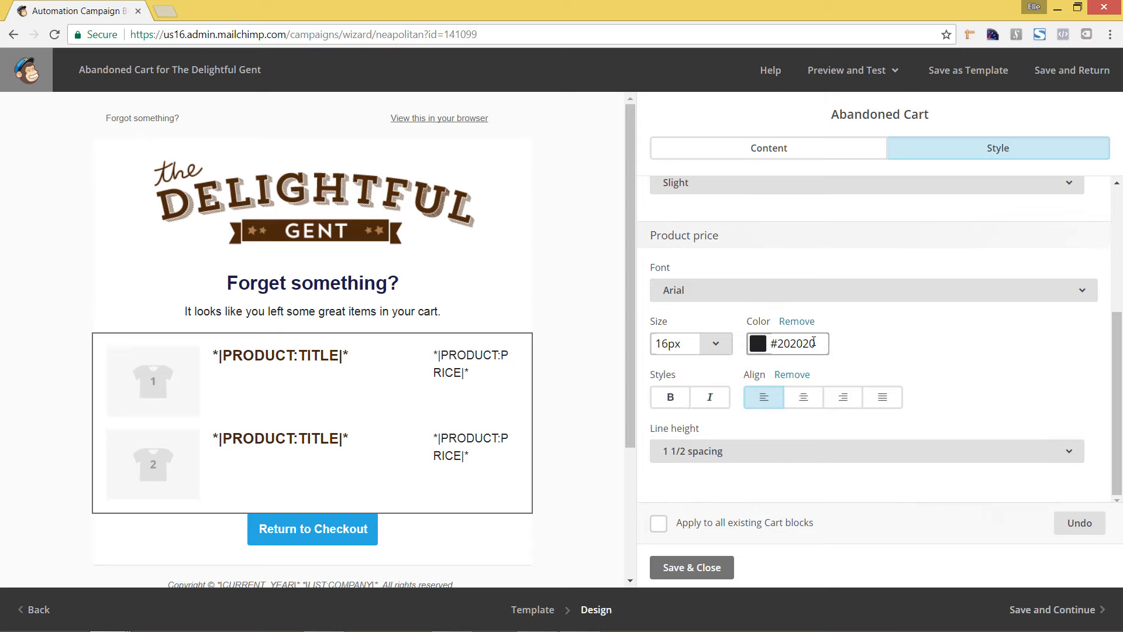
{"action": "left_click", "coordinate": [813, 341]}
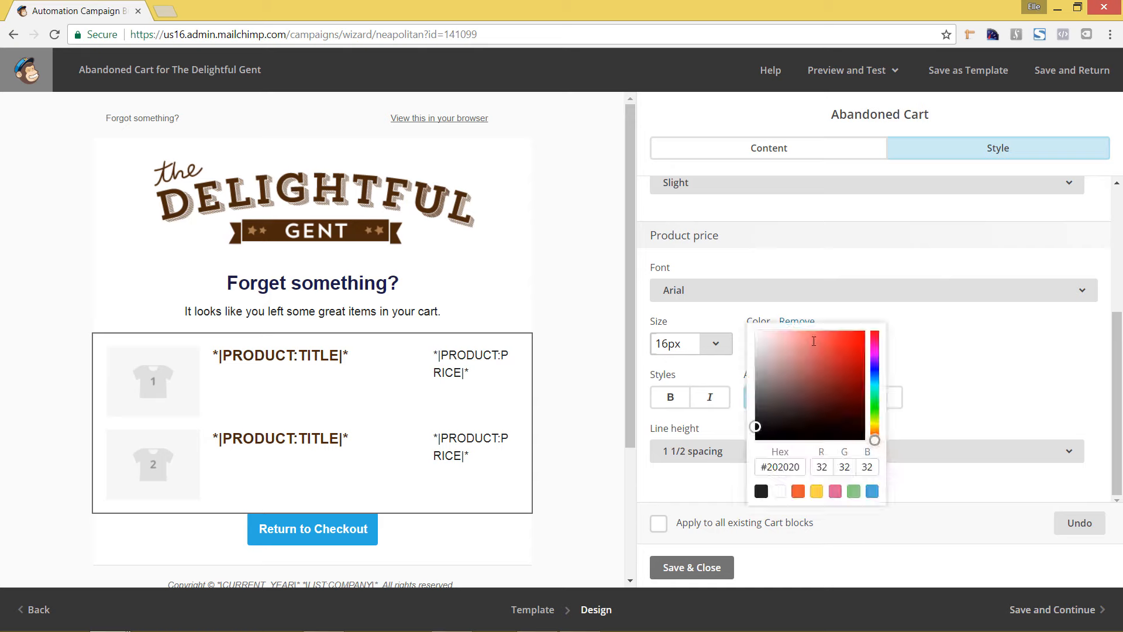
{"action": "double_click", "coordinate": [787, 468]}
{"action": "type", "text": "4c290c"}
{"action": "key", "text": "Tab"}
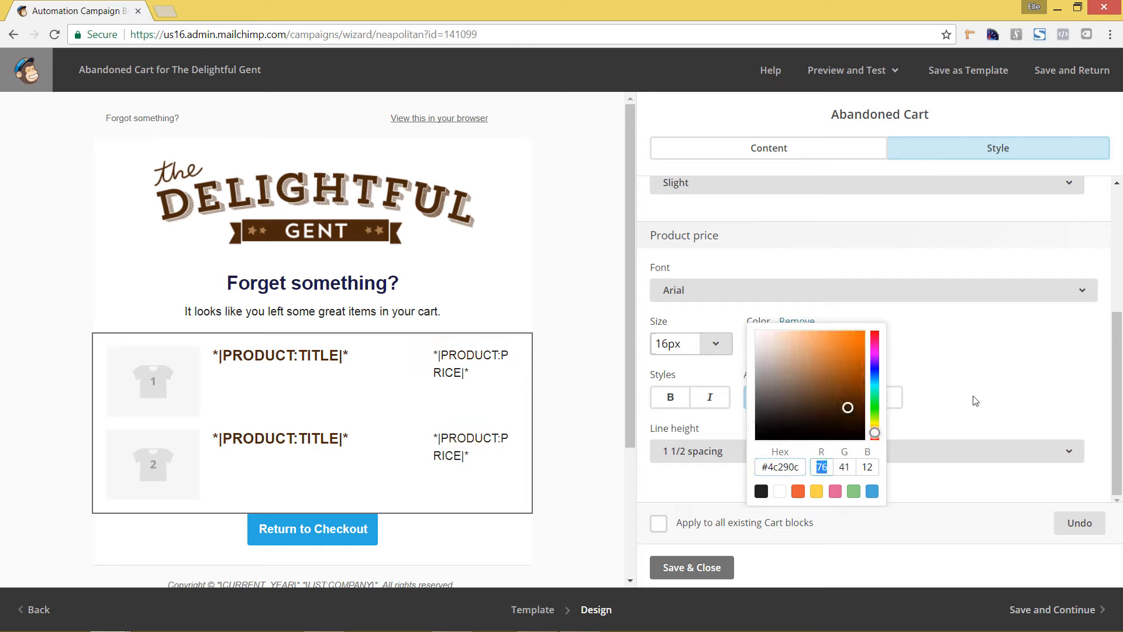
{"action": "left_click", "coordinate": [1055, 396]}
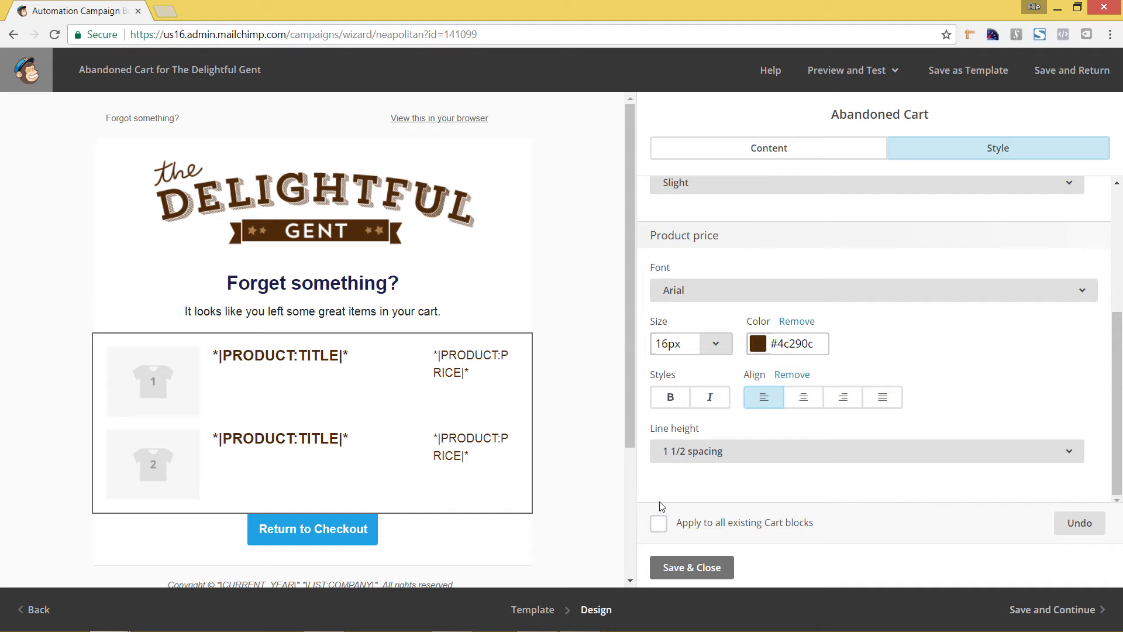
{"action": "left_click", "coordinate": [679, 567]}
Step: Open the Return to Checkout button block for editing and review its available link destinations without changing the selection
{"action": "scroll", "coordinate": [572, 484], "scroll_direction": "down", "scroll_amount": 3}
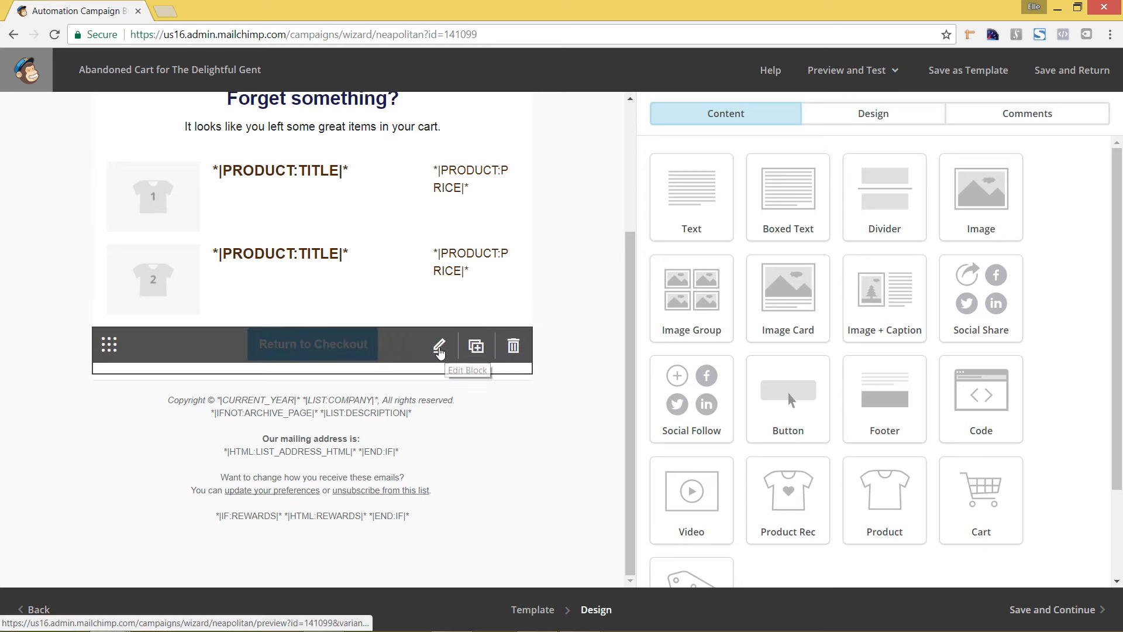
{"action": "left_click", "coordinate": [440, 350]}
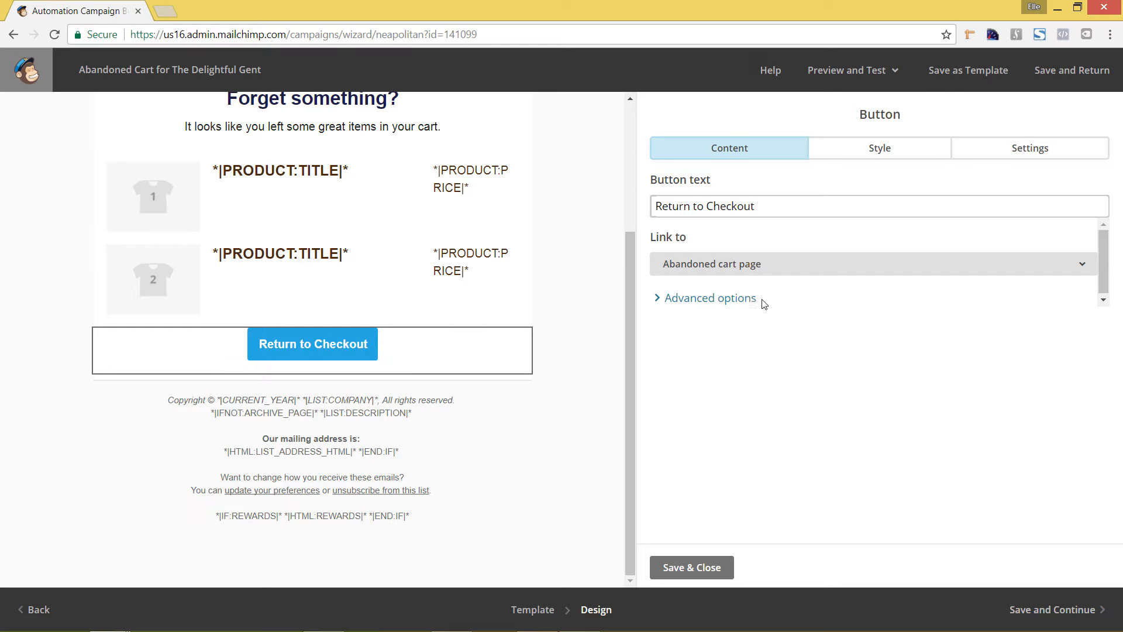
{"action": "left_click", "coordinate": [825, 273]}
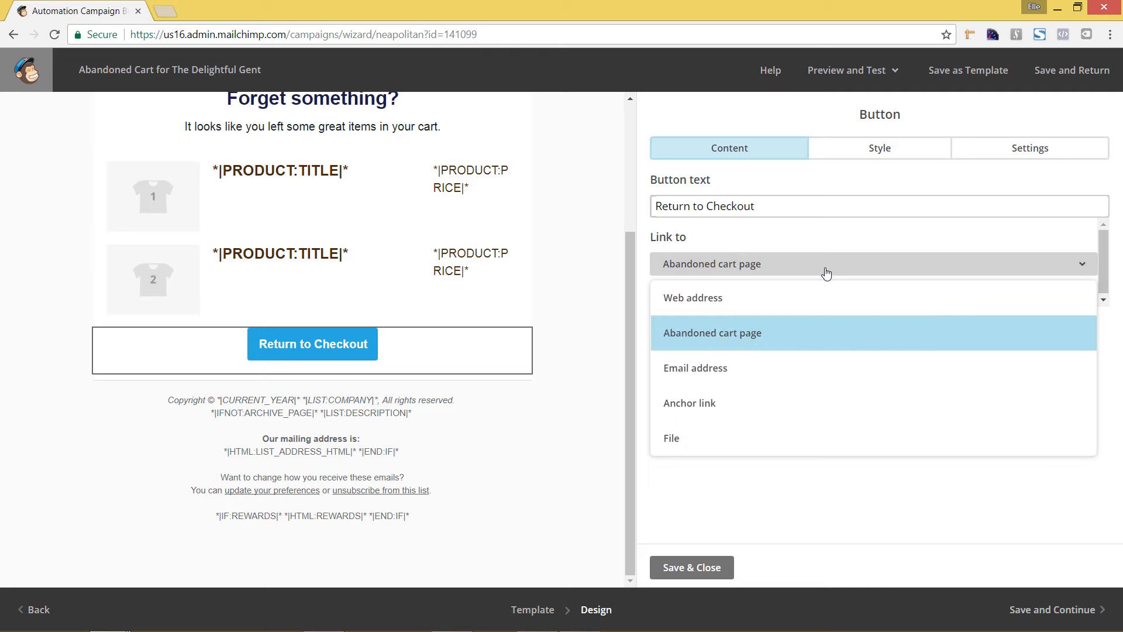
{"action": "left_click", "coordinate": [970, 515]}
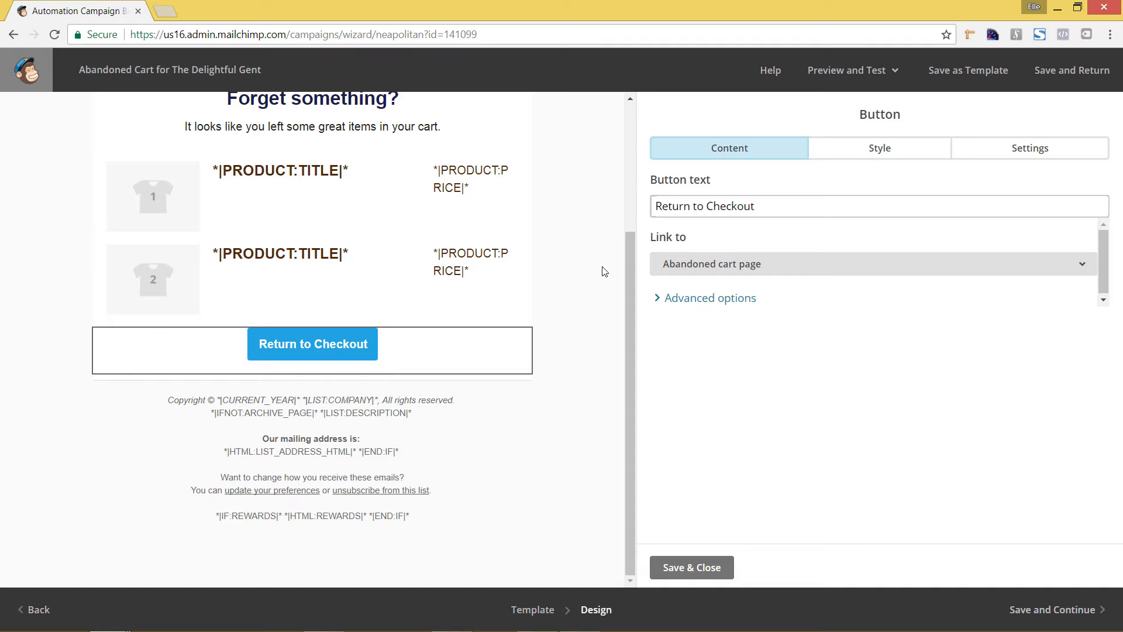
Step: Set the Return to Checkout button's border radius to 0 px in its style options
{"action": "left_click", "coordinate": [909, 156]}
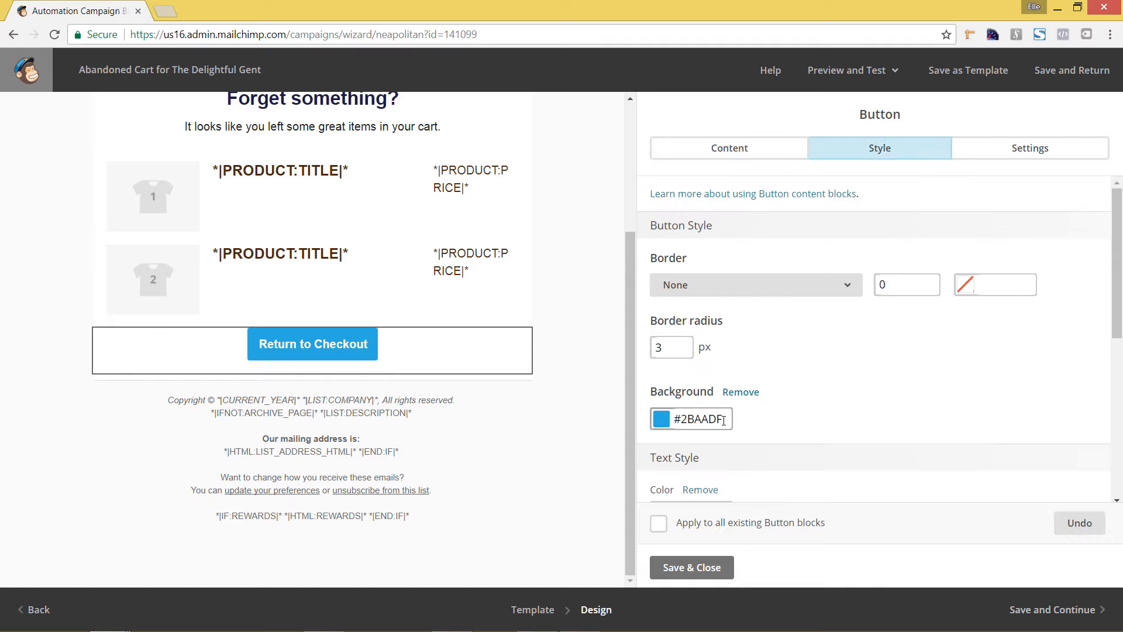
{"action": "left_click_drag", "start_coordinate": [673, 347], "coordinate": [634, 341]}
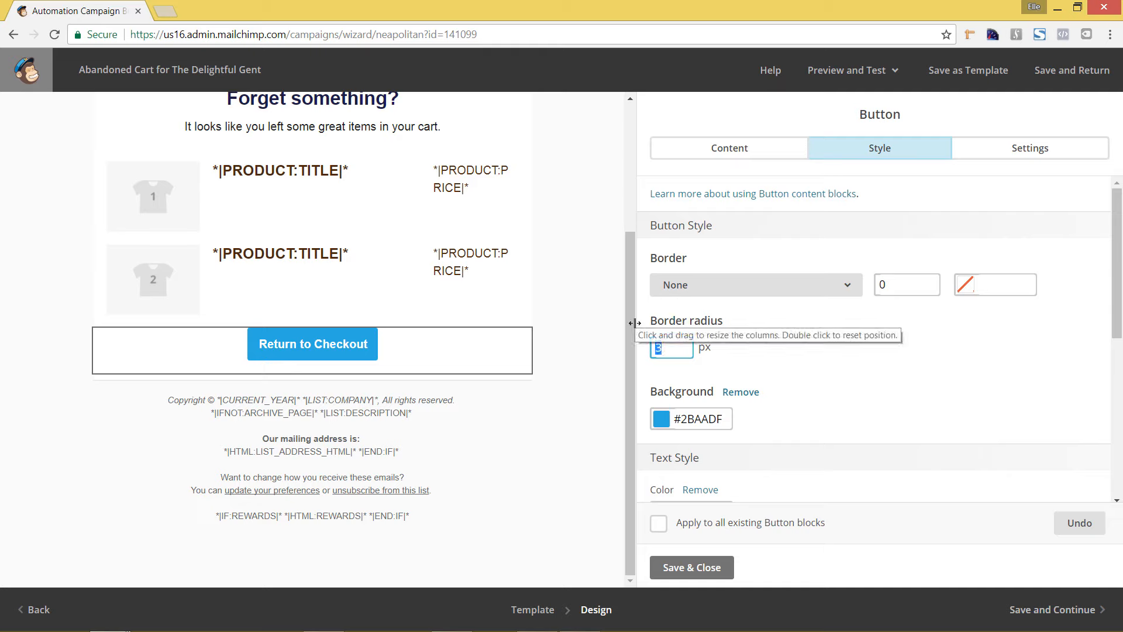
{"action": "type", "text": "0"}
Step: Set the Return to Checkout button's background colour to #1b1b49 and turn off bold for its text
{"action": "left_click", "coordinate": [721, 418]}
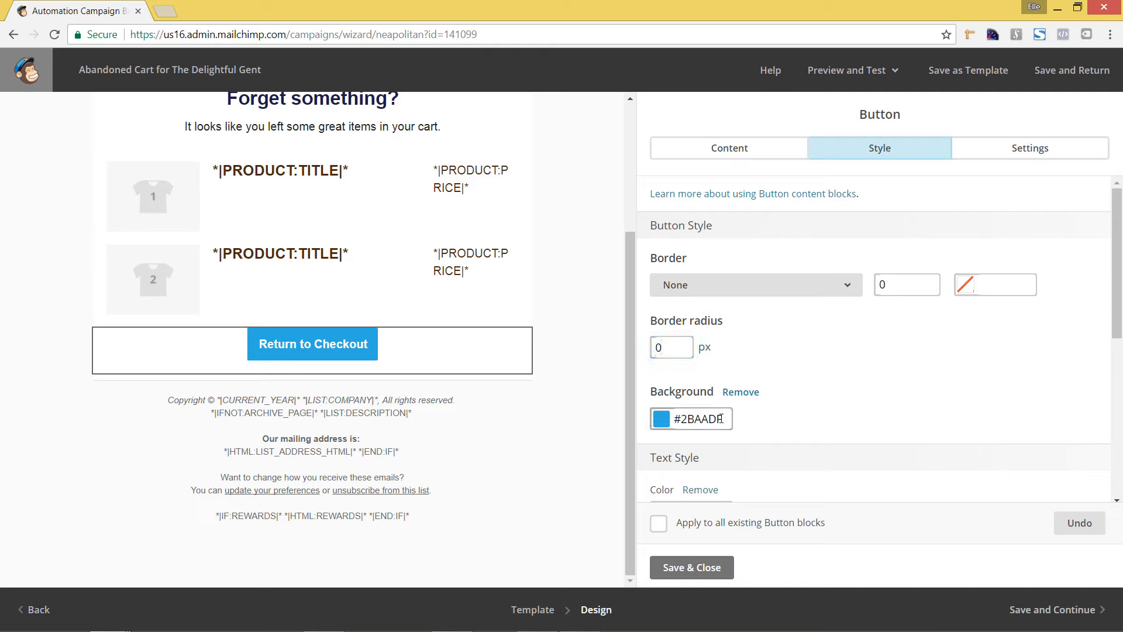
{"action": "scroll", "coordinate": [704, 494], "scroll_direction": "down", "scroll_amount": 3}
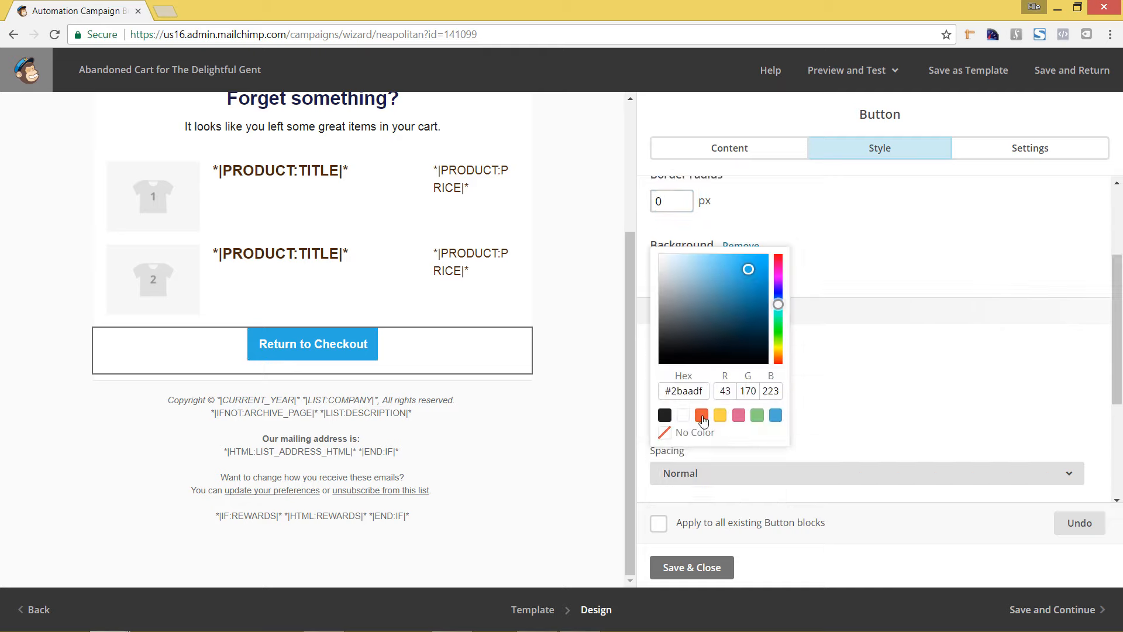
{"action": "double_click", "coordinate": [696, 394]}
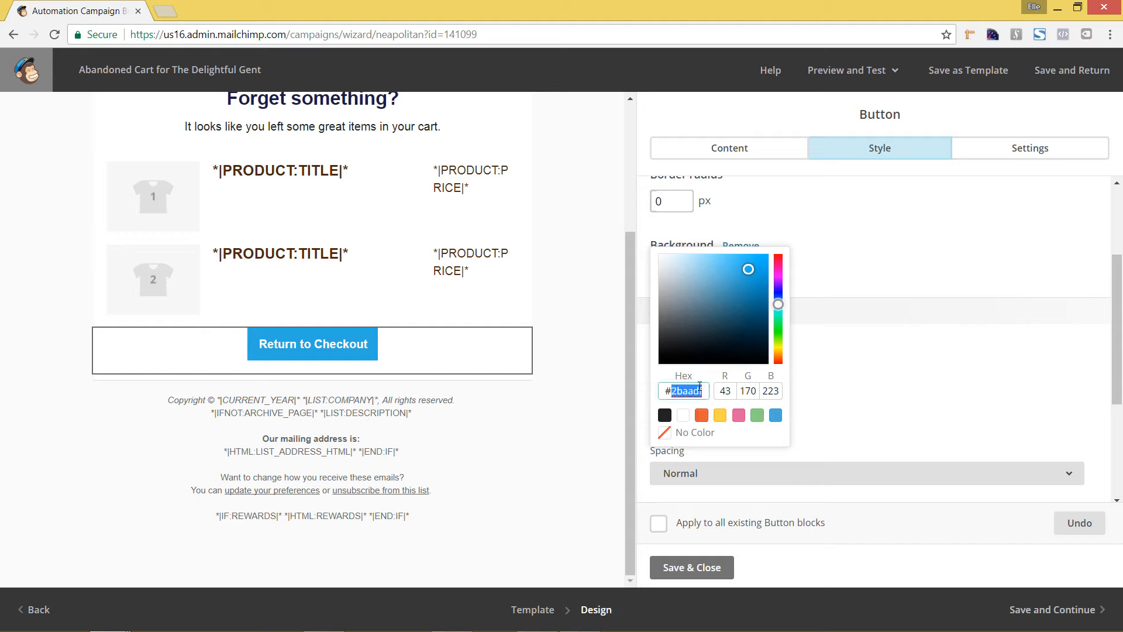
{"action": "type", "text": "1b1b49"}
{"action": "key", "text": "Tab"}
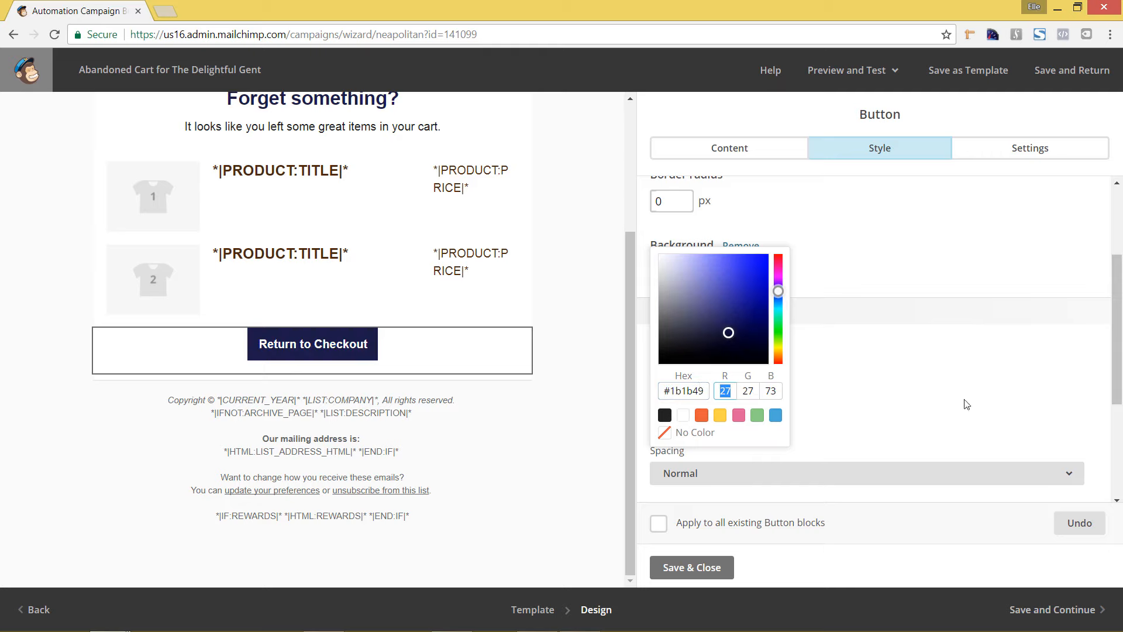
{"action": "left_click", "coordinate": [965, 390]}
{"action": "left_click", "coordinate": [670, 419]}
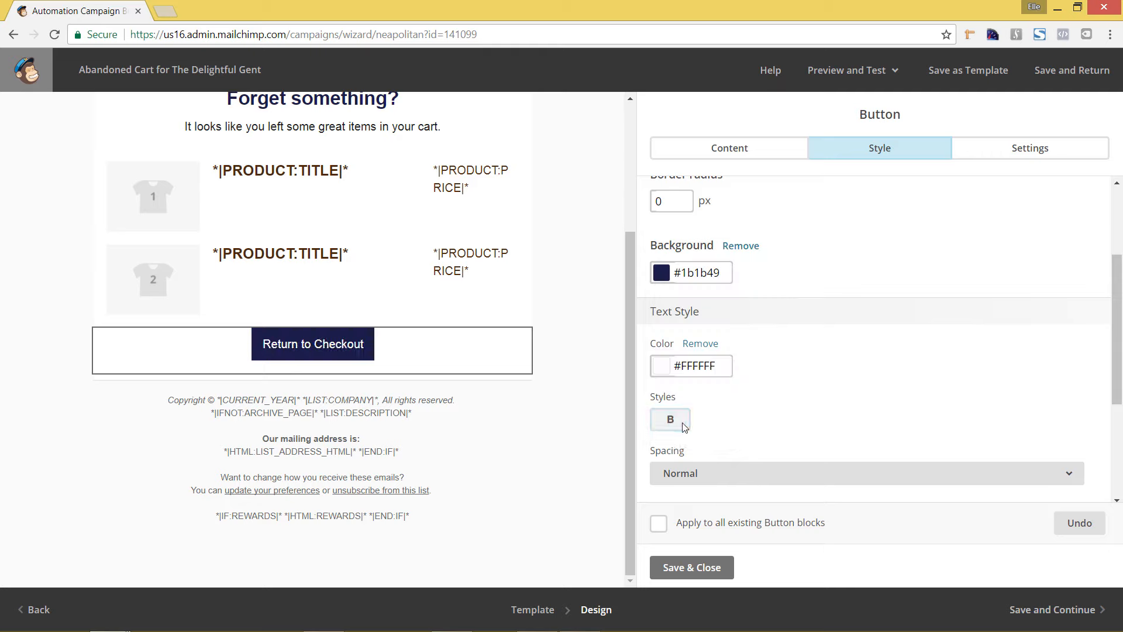
Step: Set the letter spacing of the checkout button's text to 1px in its style options
{"action": "scroll", "coordinate": [816, 397], "scroll_direction": "down", "scroll_amount": 1}
{"action": "scroll", "coordinate": [816, 398], "scroll_direction": "down", "scroll_amount": 1}
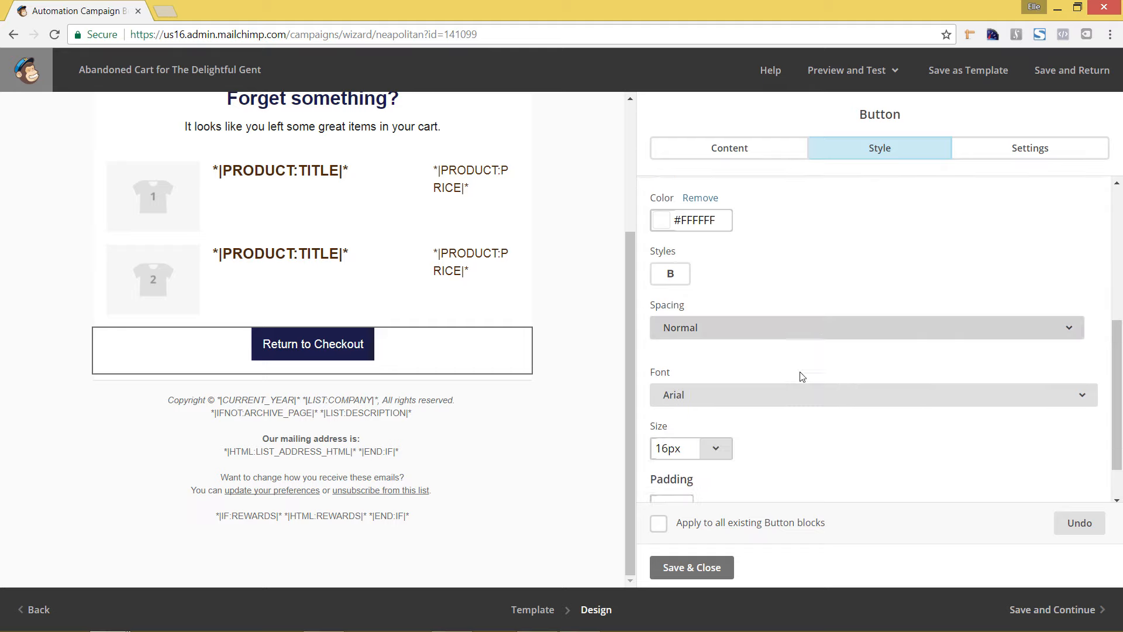
{"action": "left_click", "coordinate": [773, 327]}
{"action": "scroll", "coordinate": [760, 451], "scroll_direction": "down", "scroll_amount": 2}
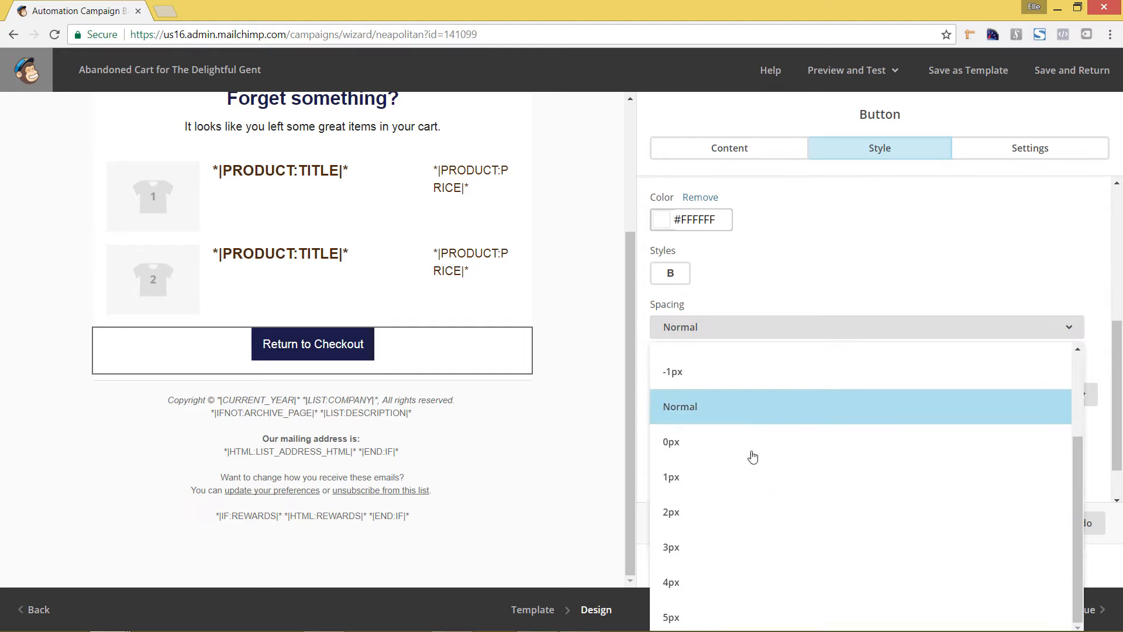
{"action": "left_click", "coordinate": [735, 477]}
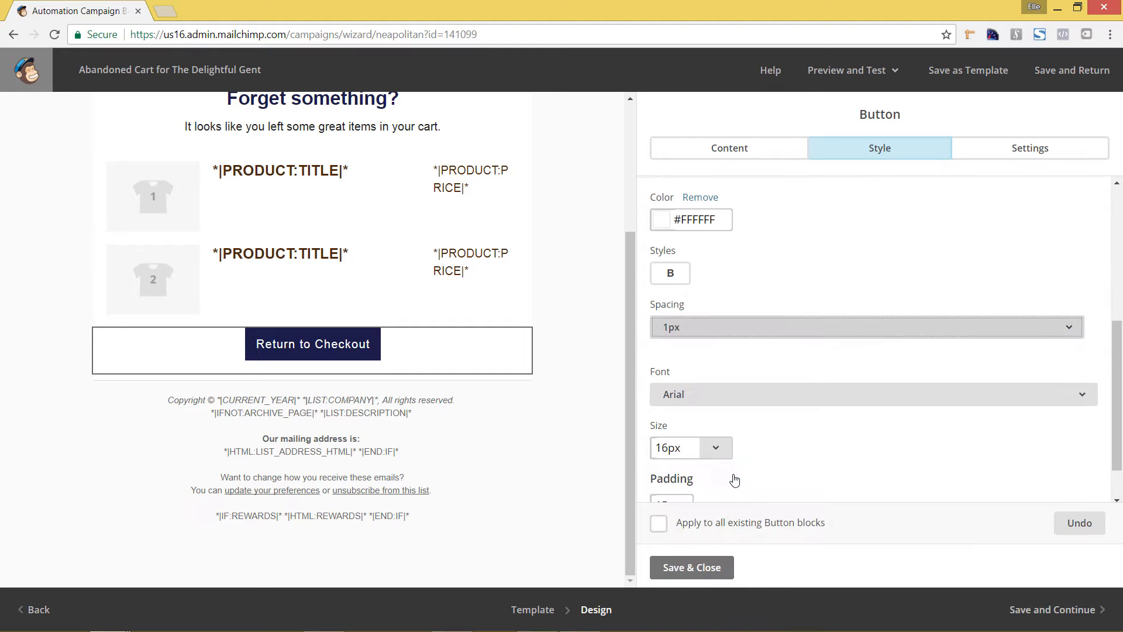
{"action": "left_click", "coordinate": [951, 264]}
{"action": "scroll", "coordinate": [935, 335], "scroll_direction": "down", "scroll_amount": 1}
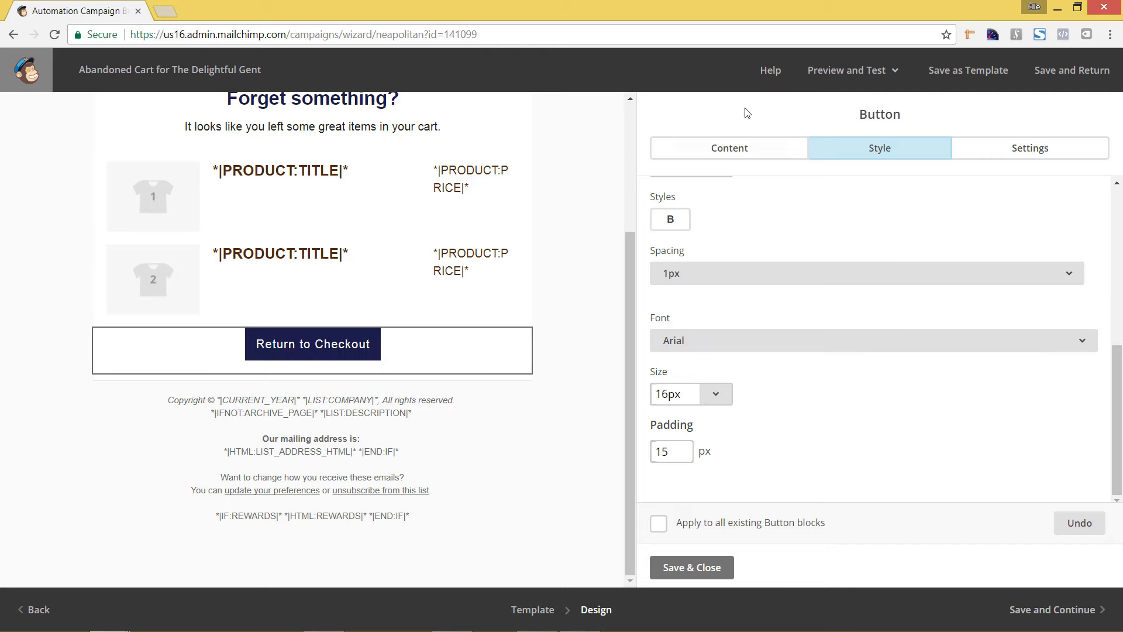
Step: Change the button text to RETURN TO CHECKOUT in capitals, then save and close the button block
{"action": "left_click", "coordinate": [724, 165]}
{"action": "left_click_drag", "start_coordinate": [772, 206], "coordinate": [664, 203]}
{"action": "type", "text": "E"}
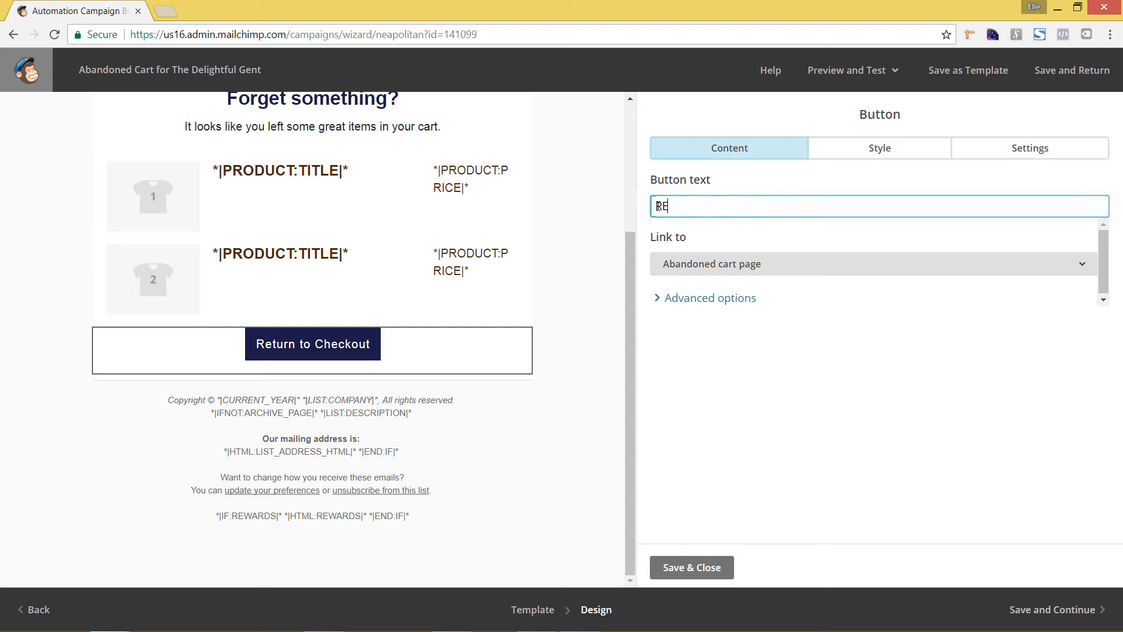
{"action": "type", "text": "TURN TO C"}
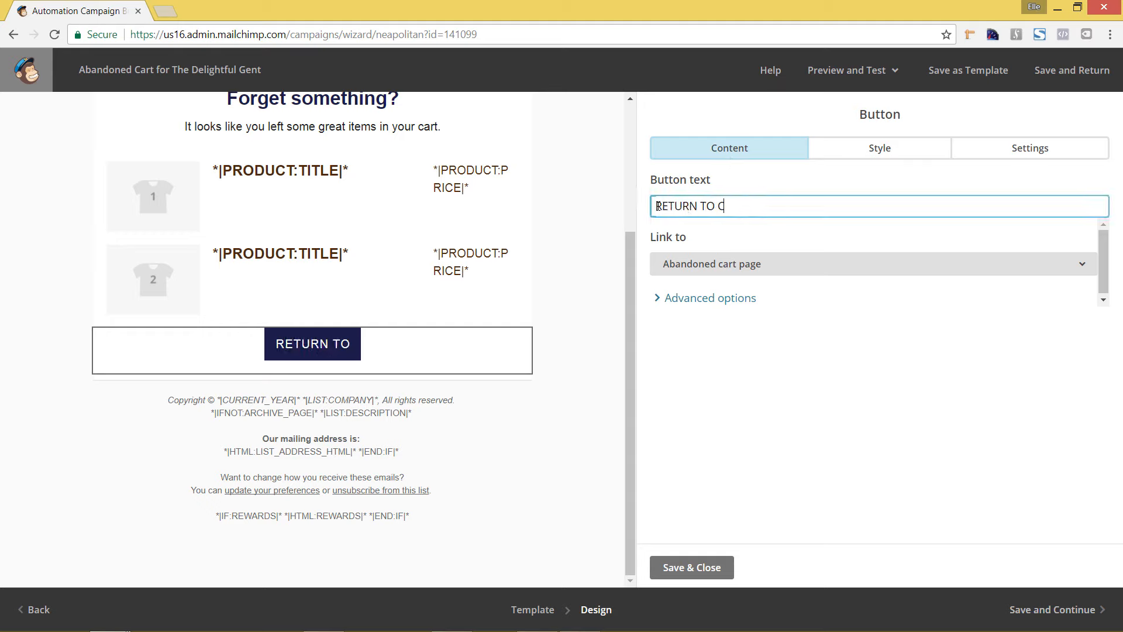
{"action": "type", "text": "HECKOUT"}
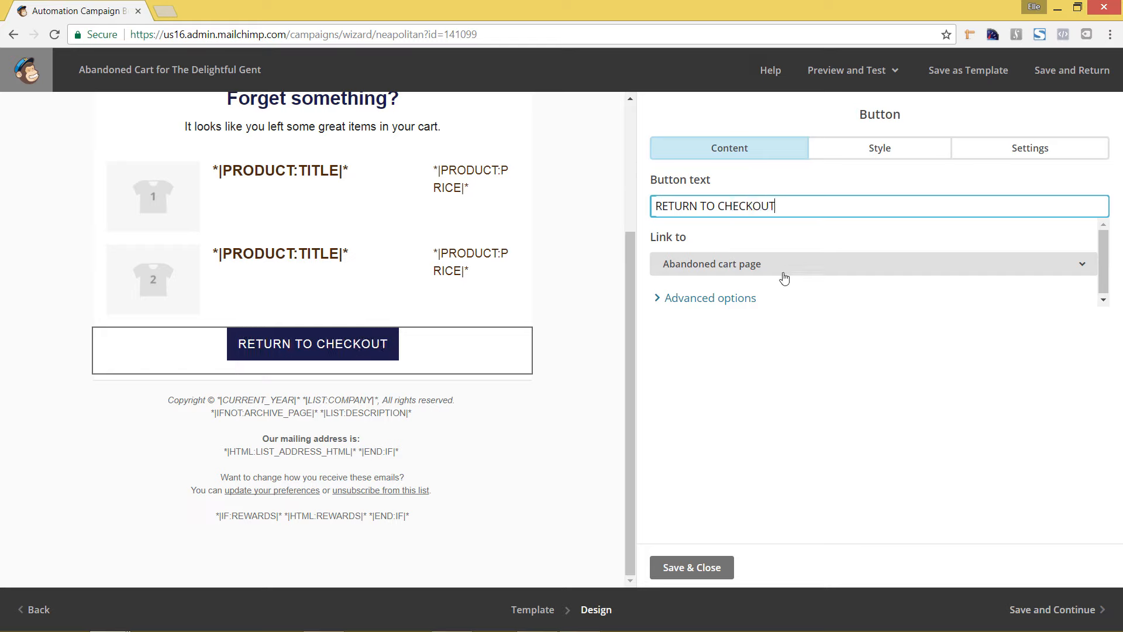
{"action": "left_click", "coordinate": [715, 570]}
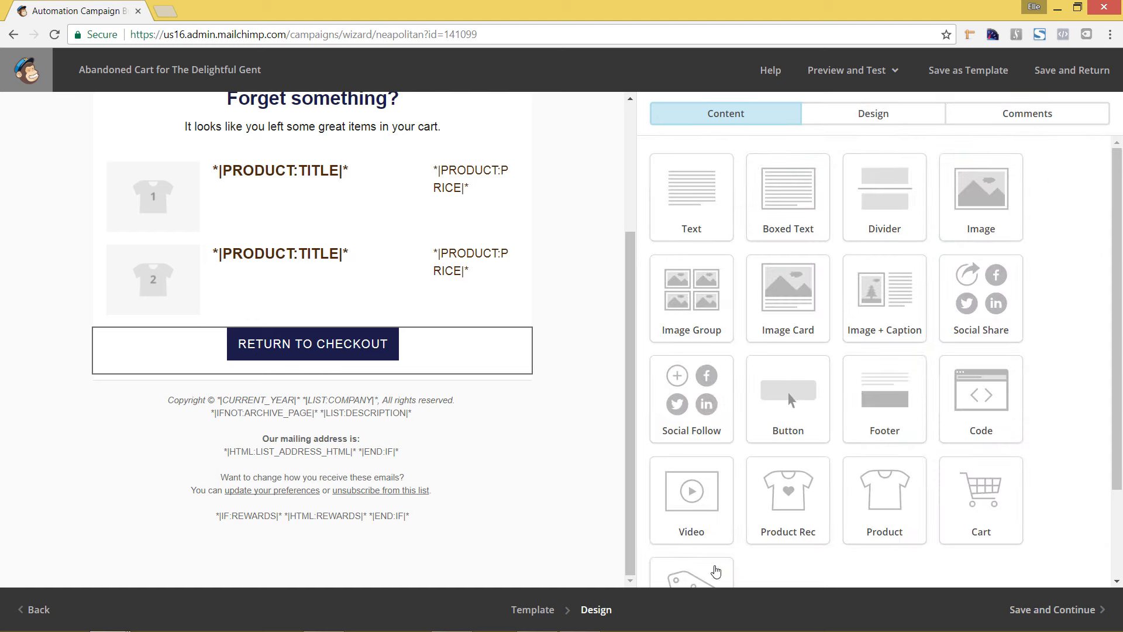
Step: Check the whole email layout from logo to footer, then save the design and continue to the automation overview
{"action": "scroll", "coordinate": [625, 443], "scroll_direction": "up", "scroll_amount": 3}
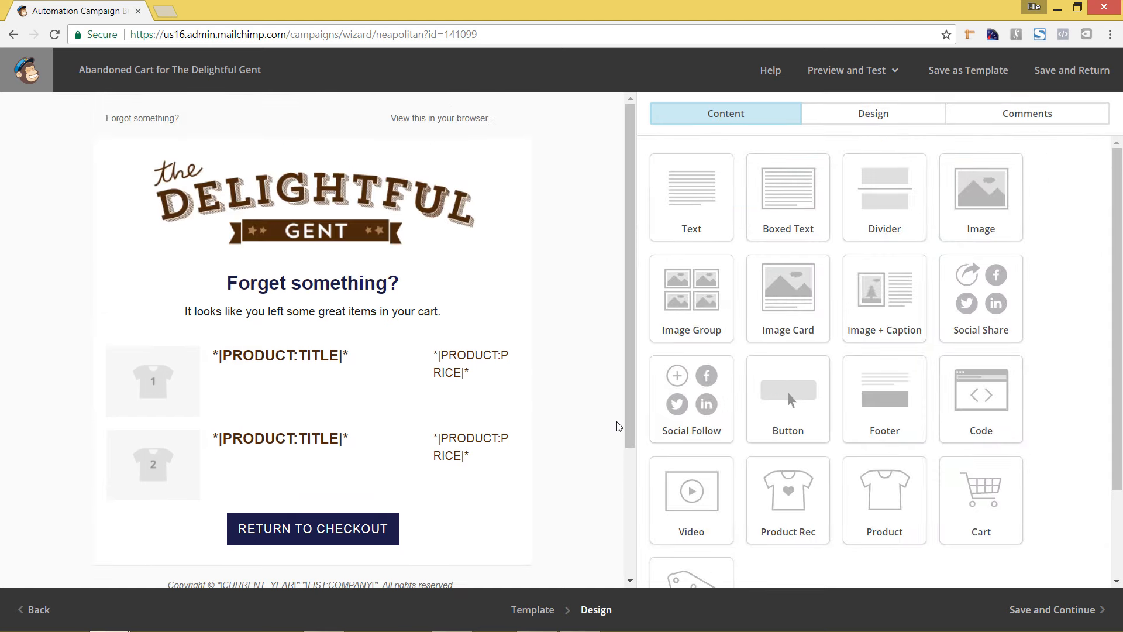
{"action": "scroll", "coordinate": [620, 430], "scroll_direction": "down", "scroll_amount": 3}
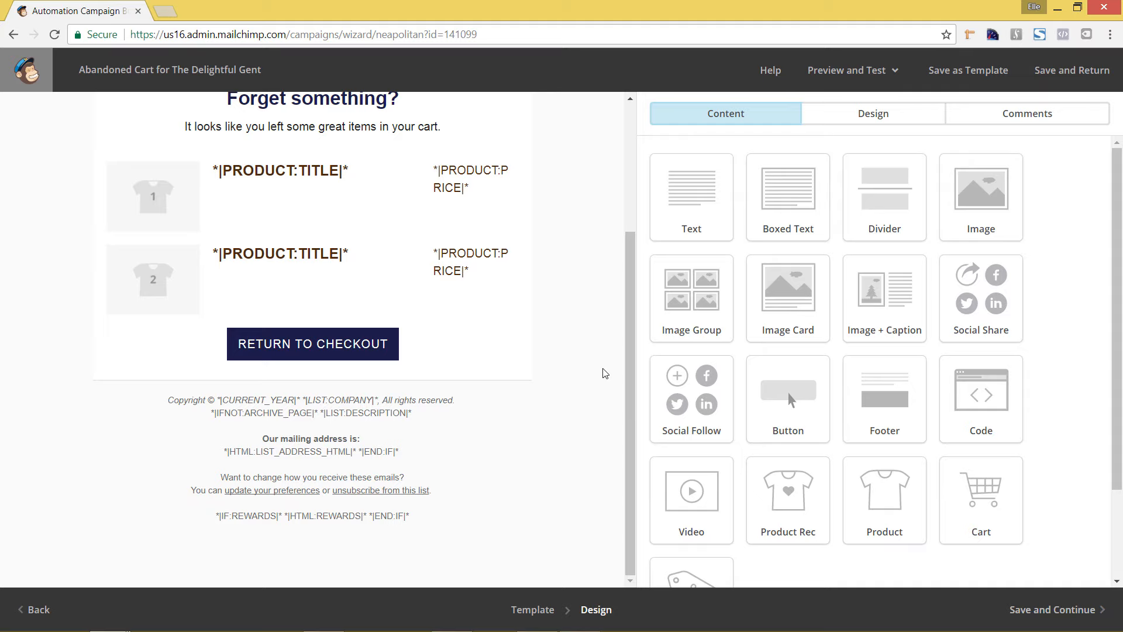
{"action": "scroll", "coordinate": [582, 378], "scroll_direction": "up", "scroll_amount": 3}
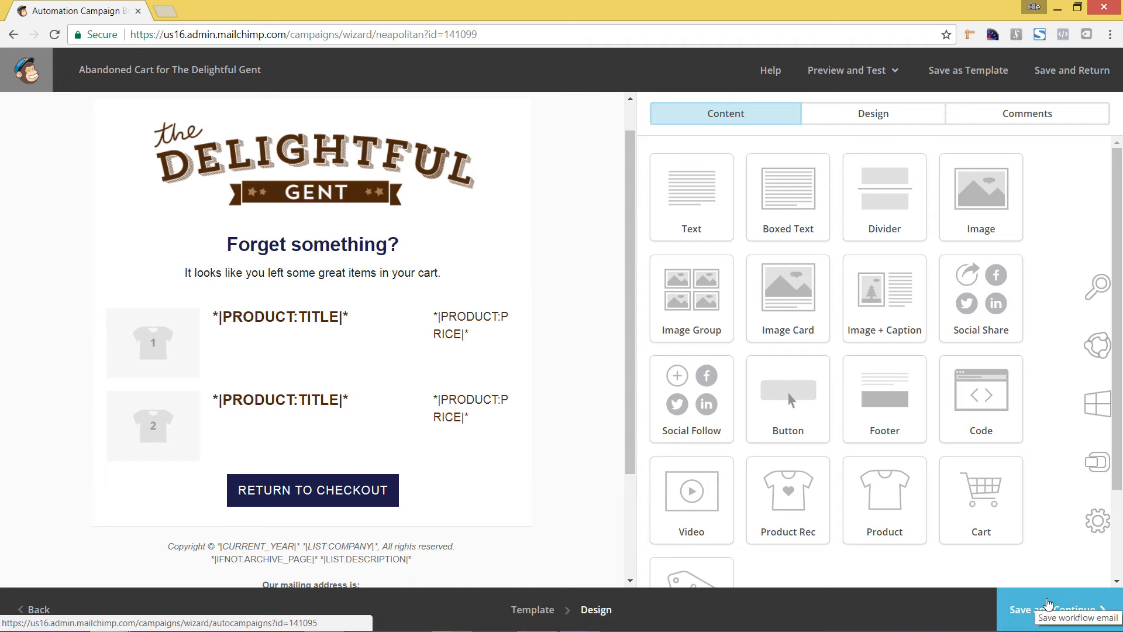
{"action": "left_click", "coordinate": [1052, 606]}
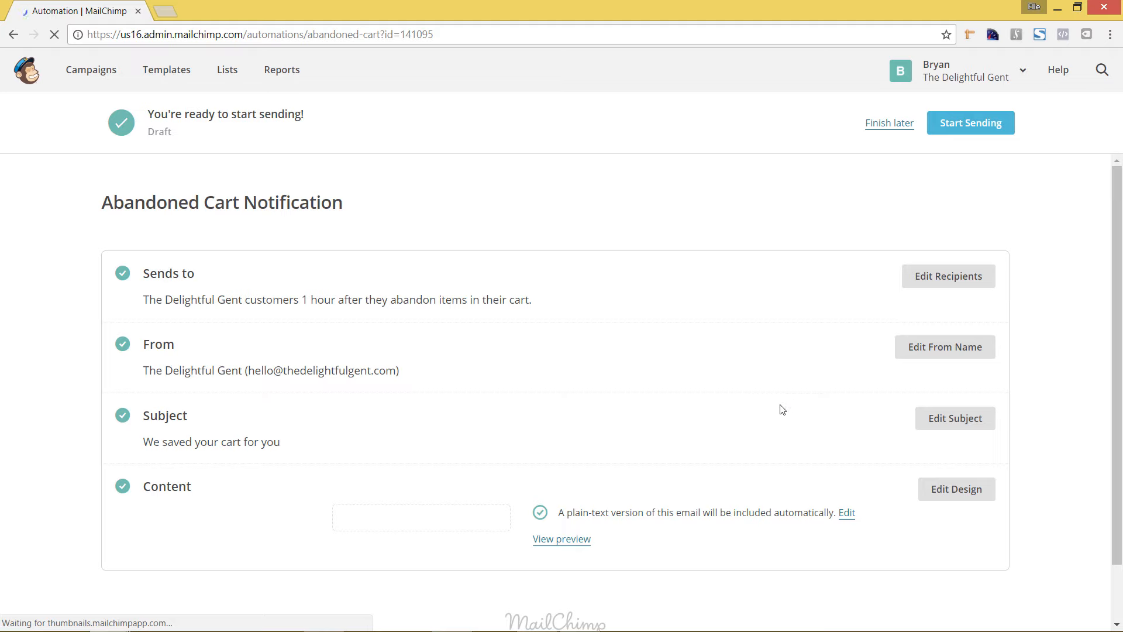
Step: Review the recipients, sender, subject and content of the Abandoned Cart Notification, then start sending the automation and confirm the start
{"action": "scroll", "coordinate": [783, 404], "scroll_direction": "down", "scroll_amount": 2}
{"action": "scroll", "coordinate": [759, 396], "scroll_direction": "down", "scroll_amount": 2}
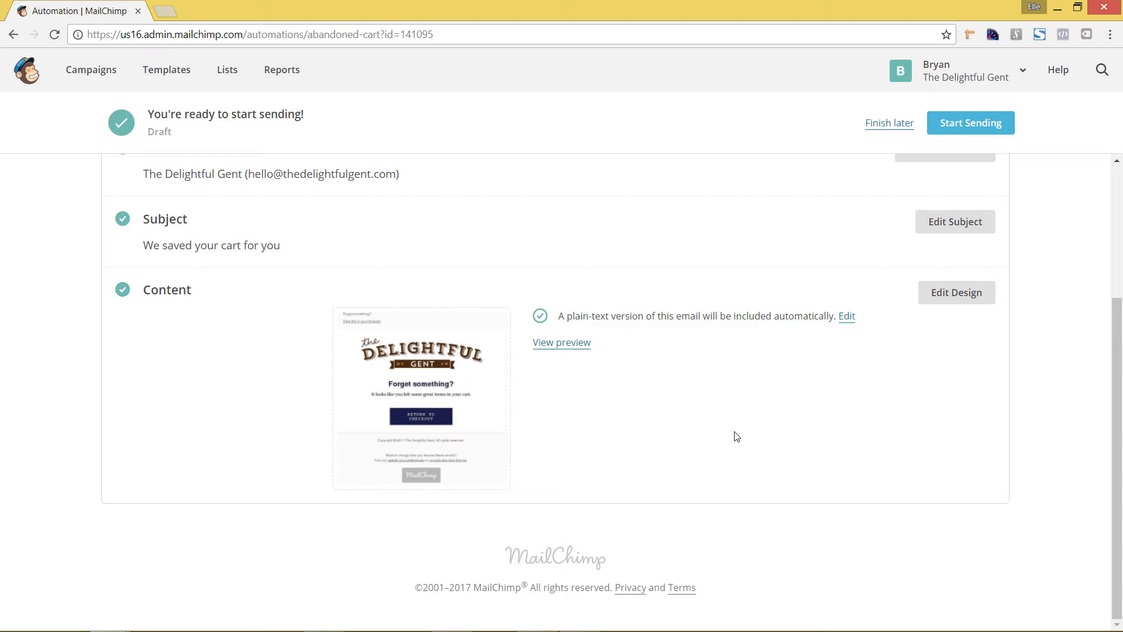
{"action": "scroll", "coordinate": [734, 434], "scroll_direction": "up", "scroll_amount": 3}
{"action": "scroll", "coordinate": [736, 436], "scroll_direction": "down", "scroll_amount": 1}
{"action": "scroll", "coordinate": [736, 436], "scroll_direction": "down", "scroll_amount": 1}
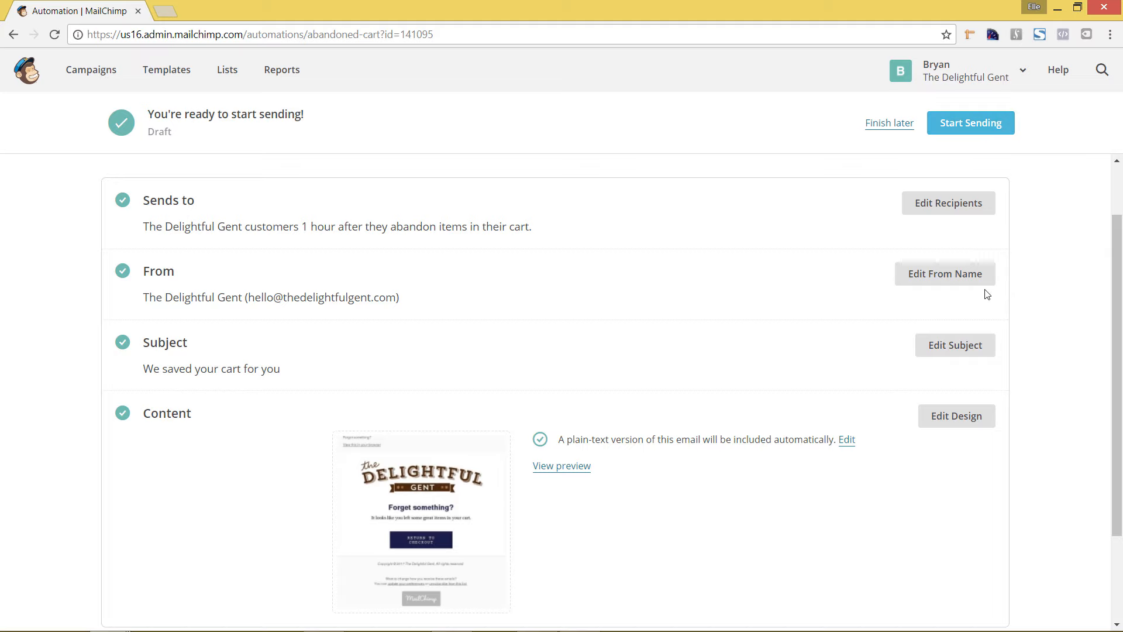
{"action": "scroll", "coordinate": [988, 283], "scroll_direction": "down", "scroll_amount": 1}
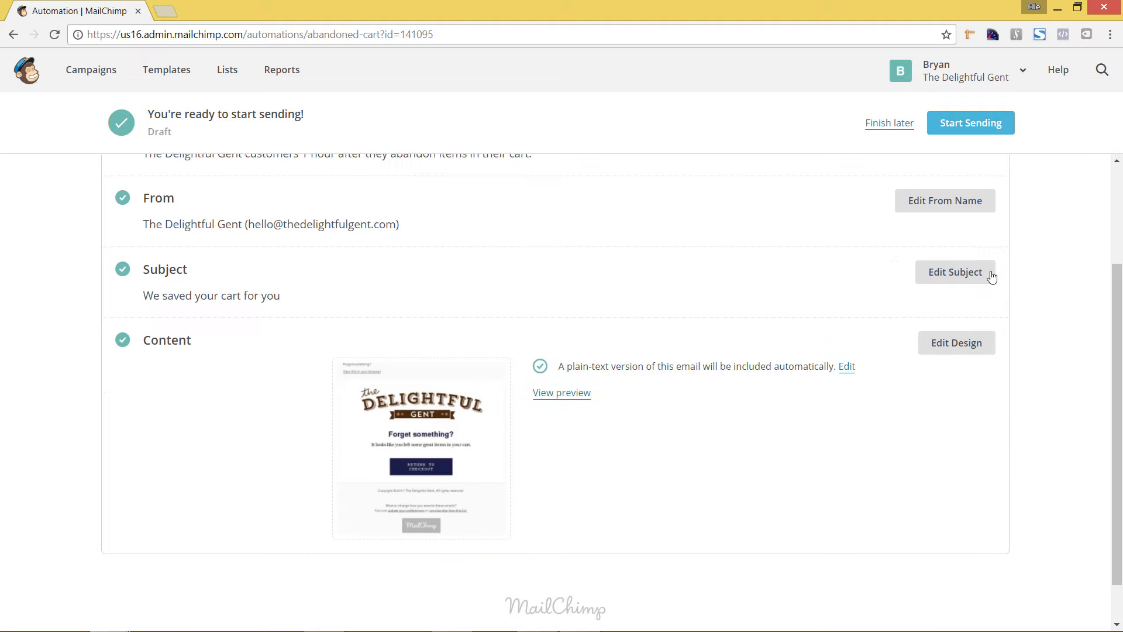
{"action": "left_click", "coordinate": [966, 129]}
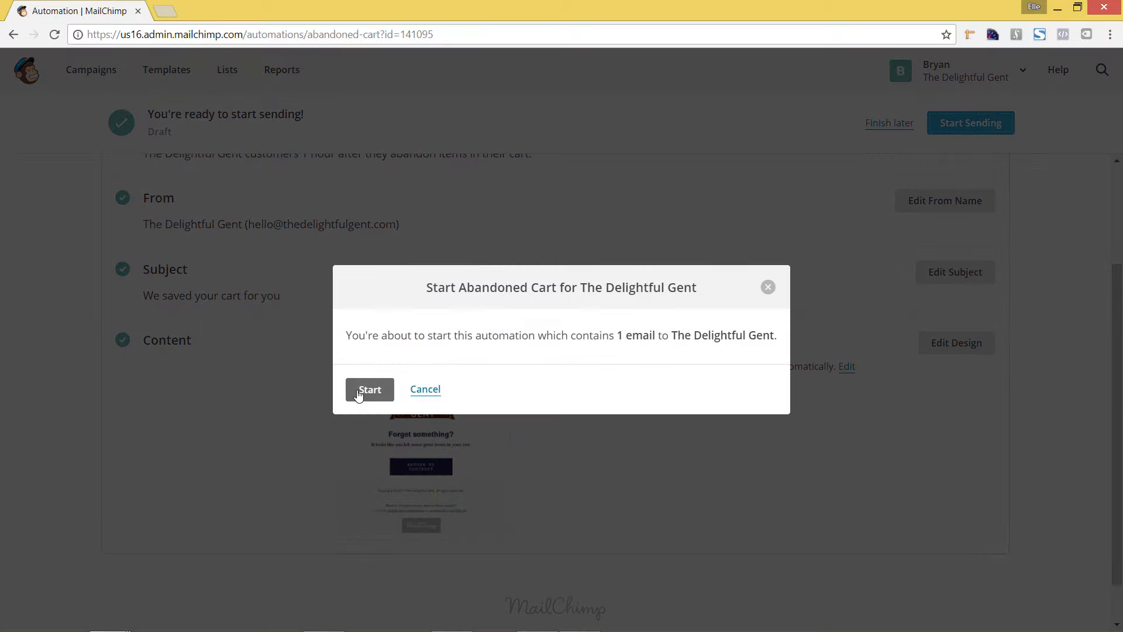
{"action": "left_click", "coordinate": [365, 395]}
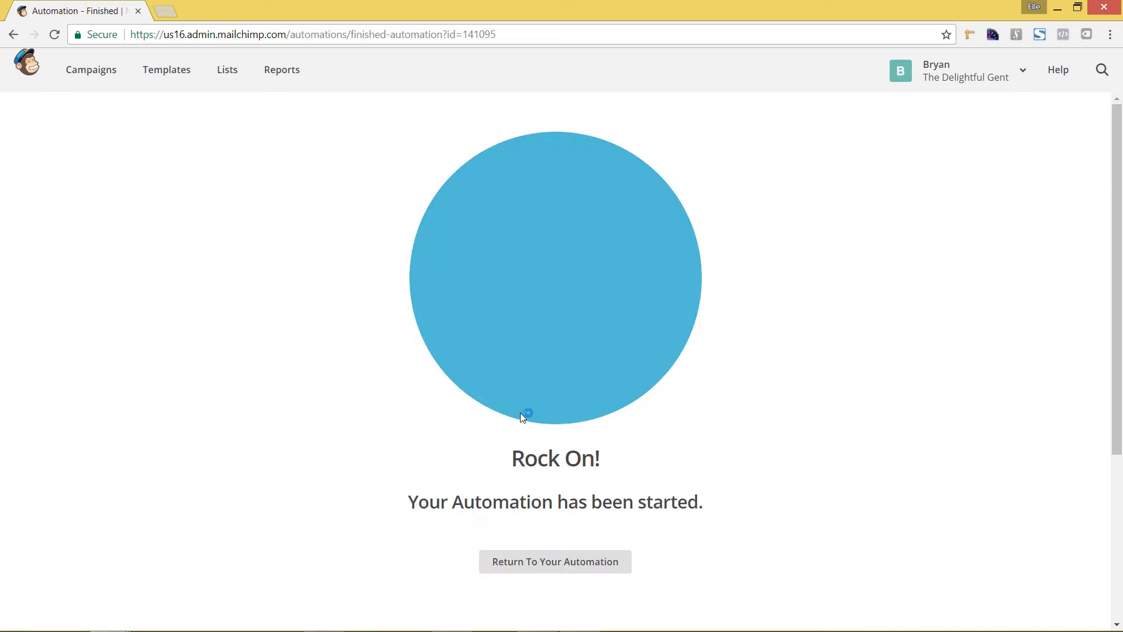
Step: Open the campaigns overview and filter it to ongoing campaigns to check the abandoned cart campaign's status and statistics
{"action": "left_click", "coordinate": [94, 73]}
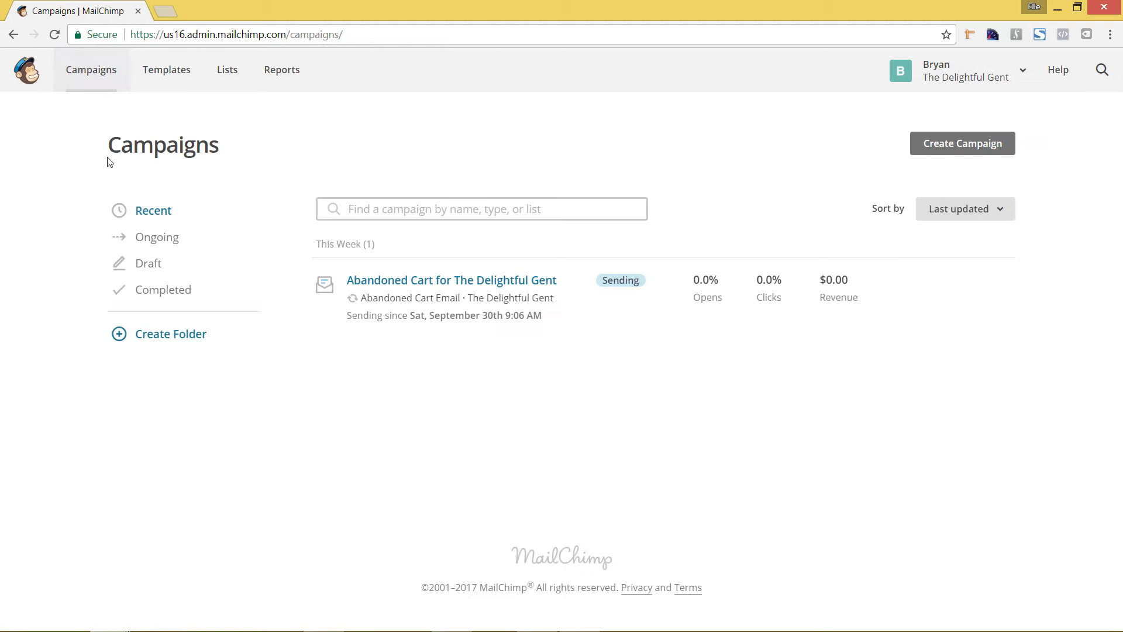
{"action": "mouse_move", "coordinate": [463, 301]}
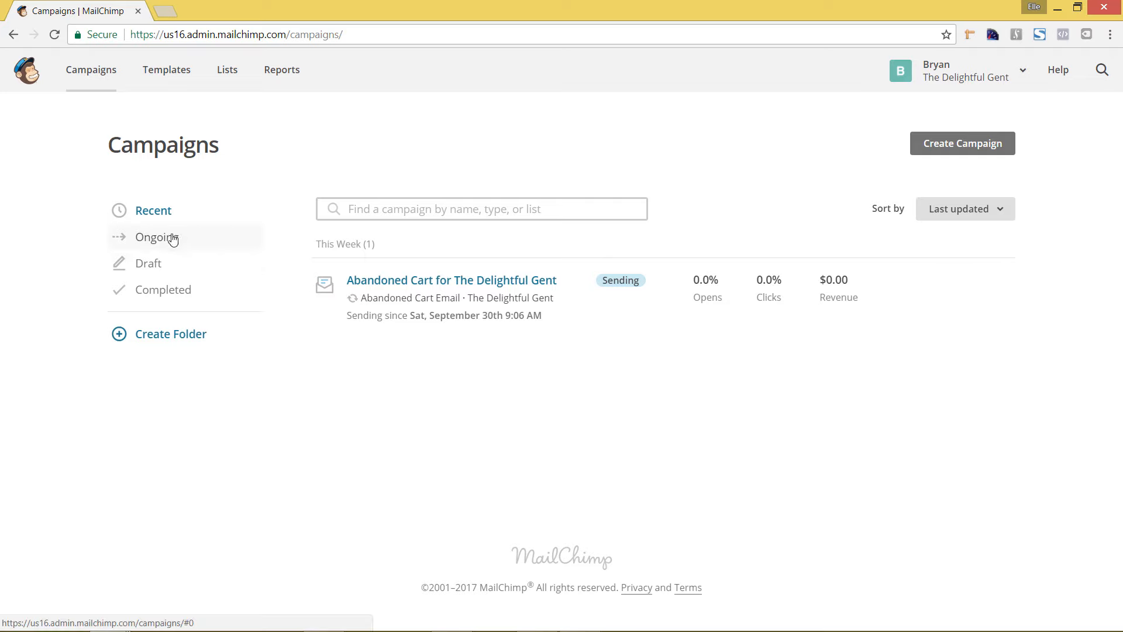
{"action": "left_click", "coordinate": [189, 248]}
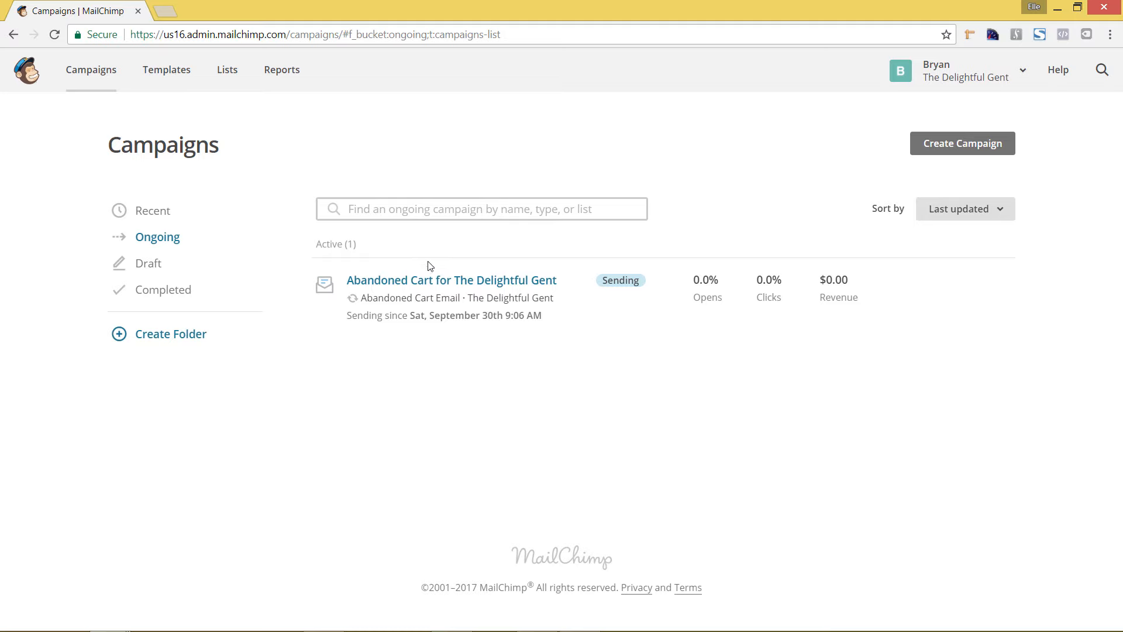
{"action": "mouse_move", "coordinate": [431, 269]}
{"action": "mouse_move", "coordinate": [615, 287]}
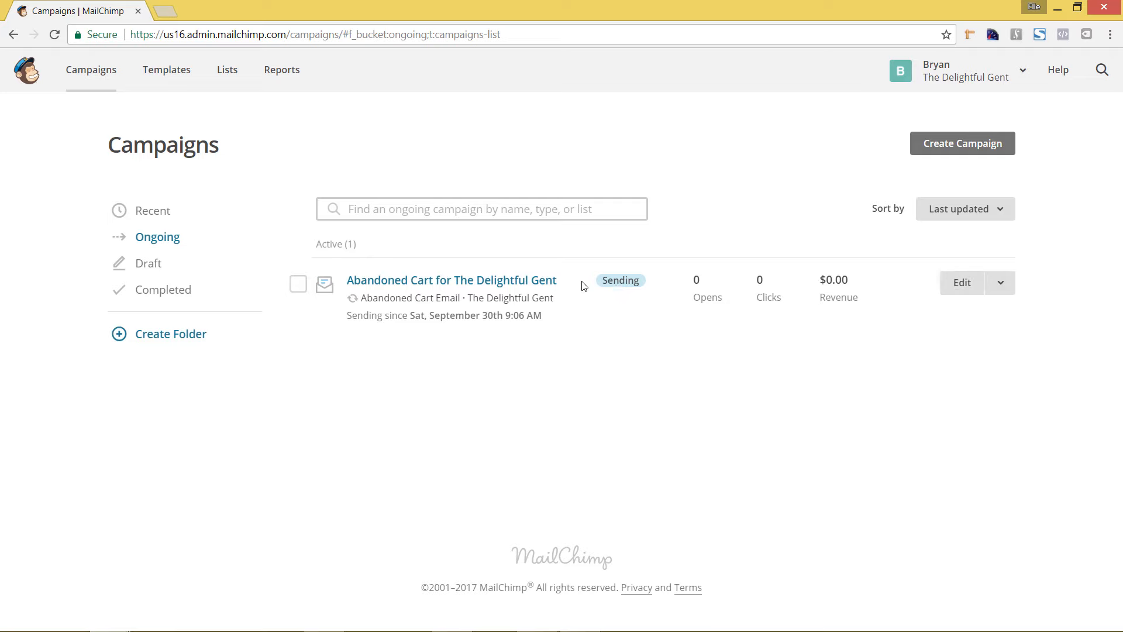